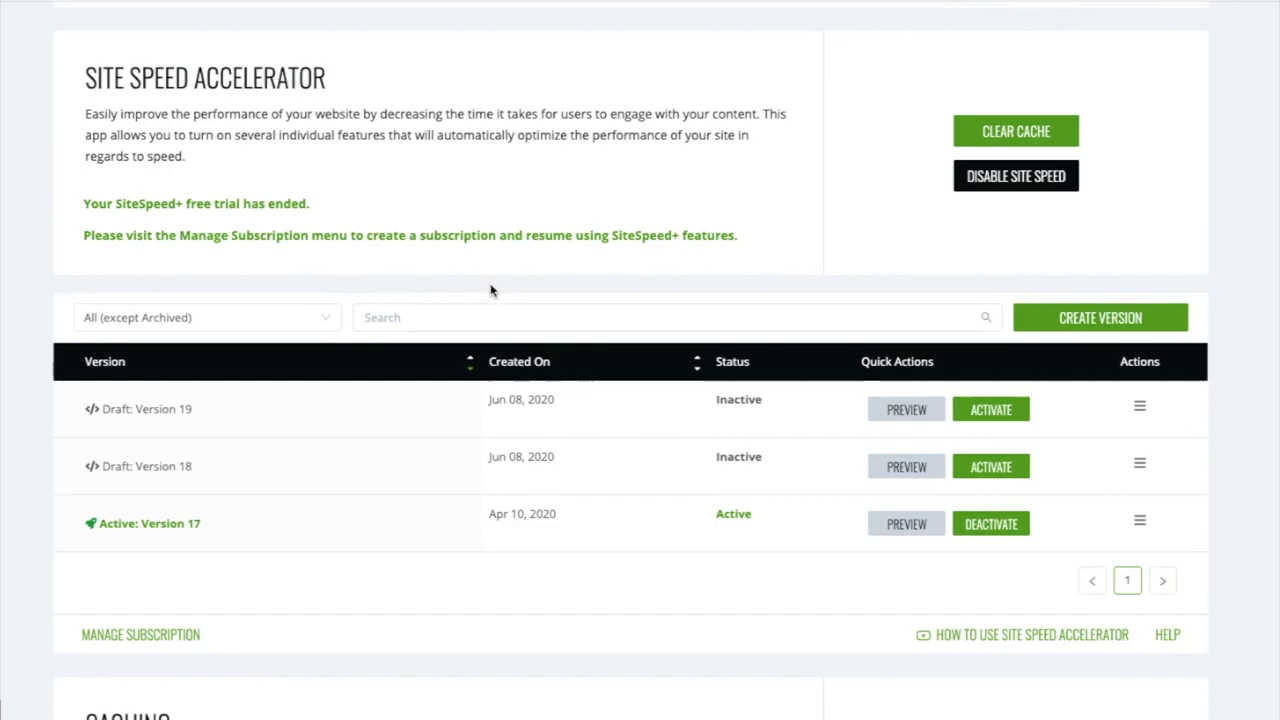
Open Ezoic Settings and confirm Desktop, Tablet and Mobile at 100% with Name Servers integration
scroll(491, 290, "up", 3)
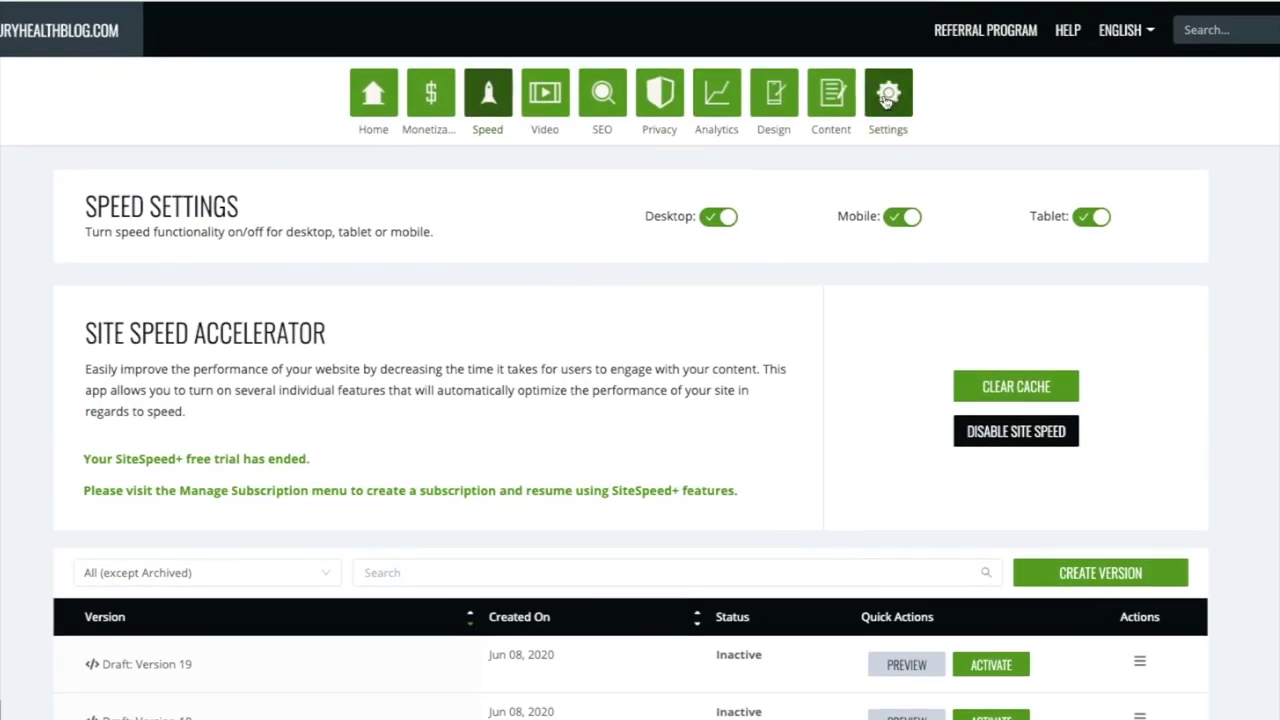
left_click(889, 95)
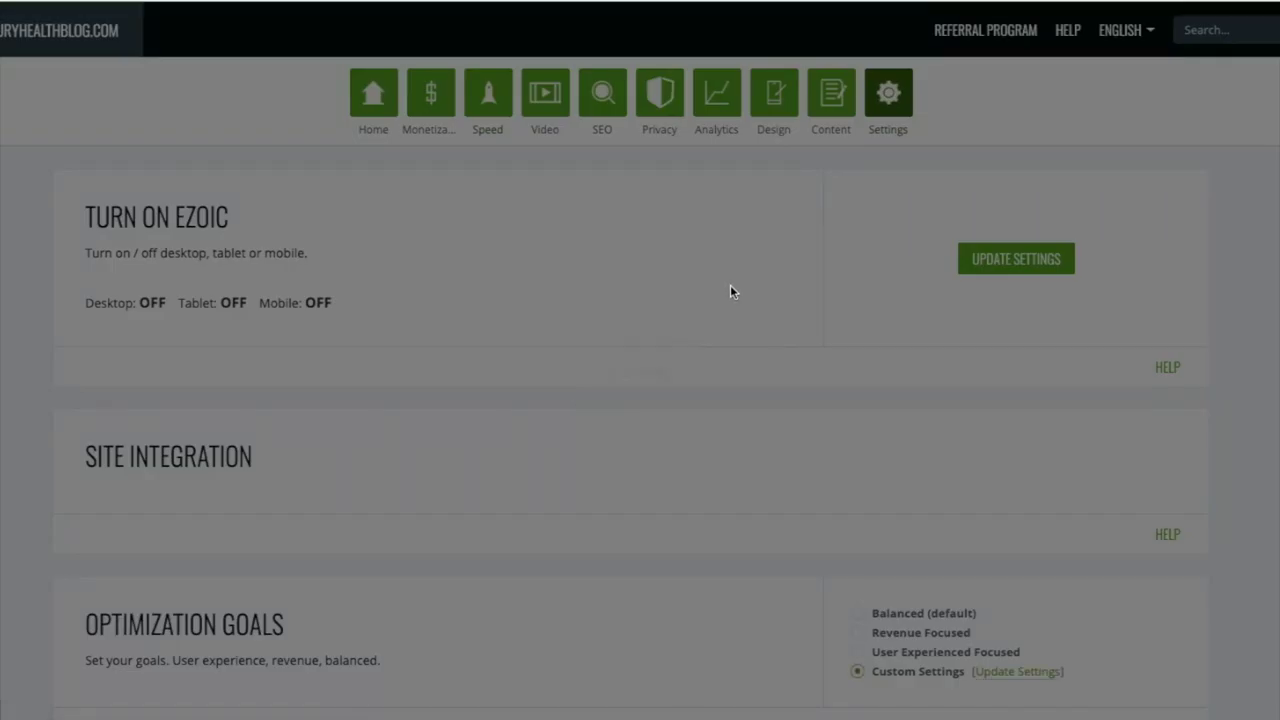
scroll(730, 290, "down", 3)
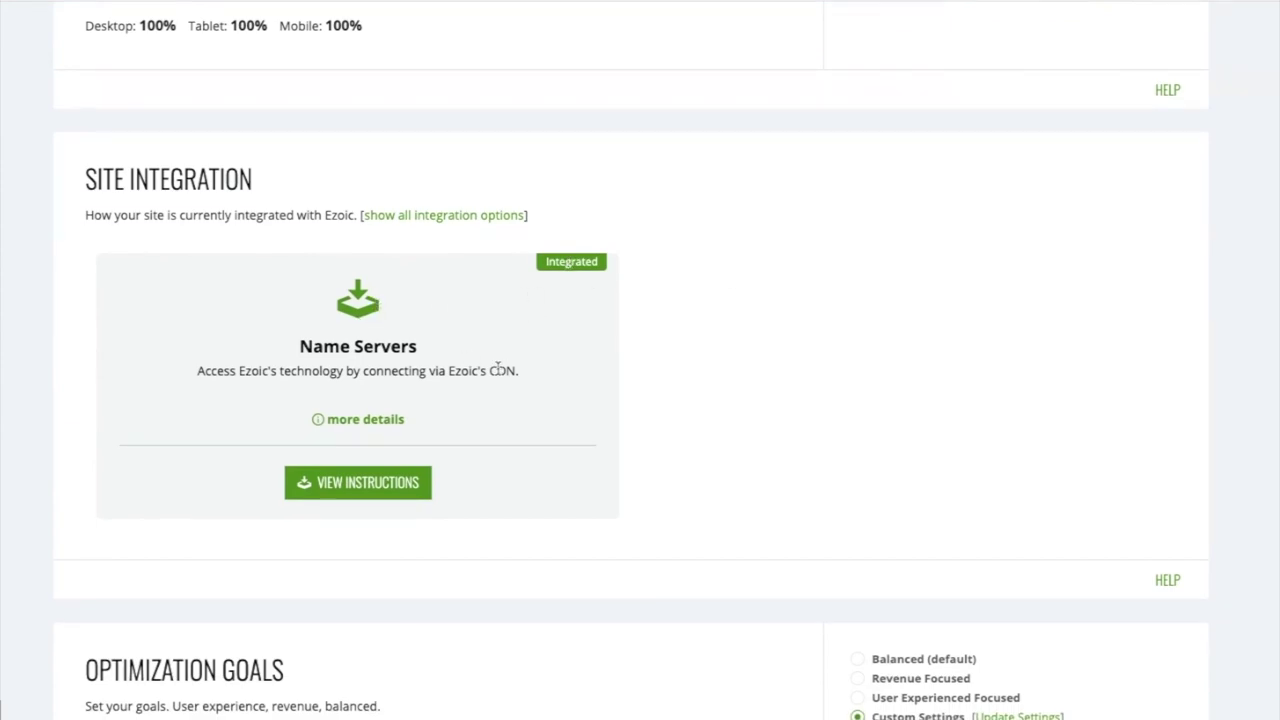
scroll(708, 369, "up", 3)
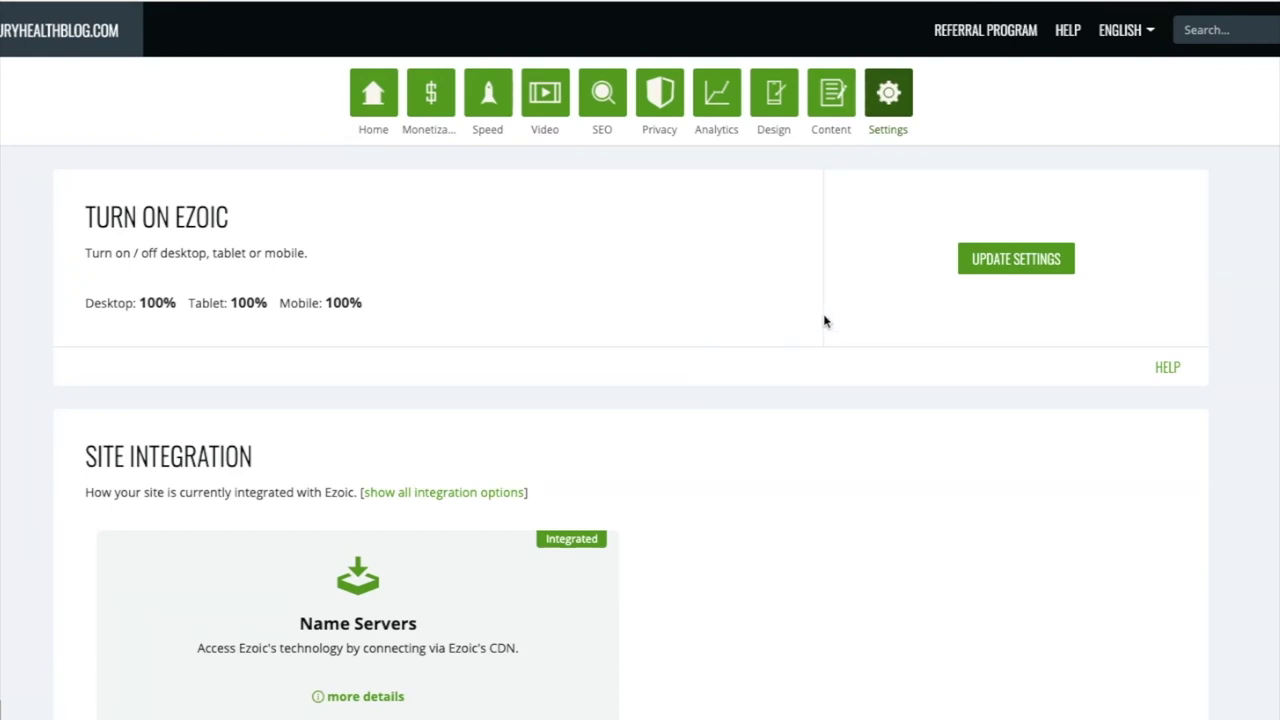
Go to Speed and launch the Caching app
left_click(488, 94)
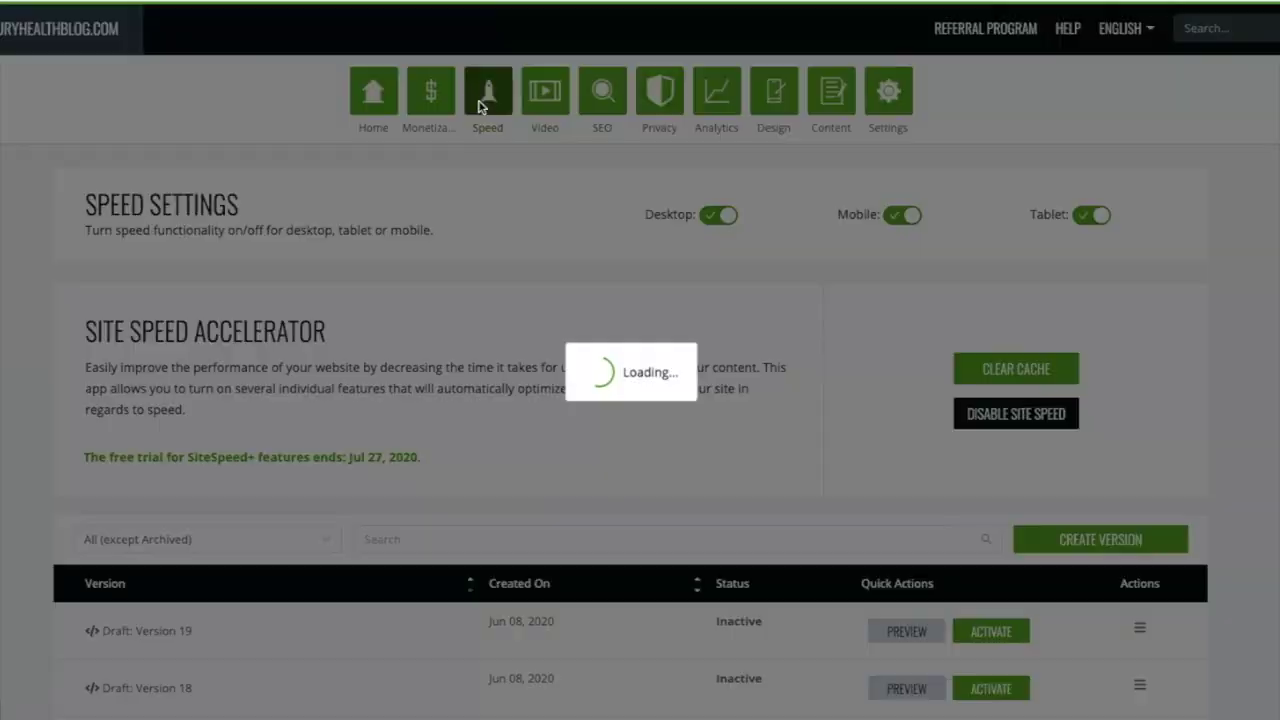
scroll(746, 409, "down", 2)
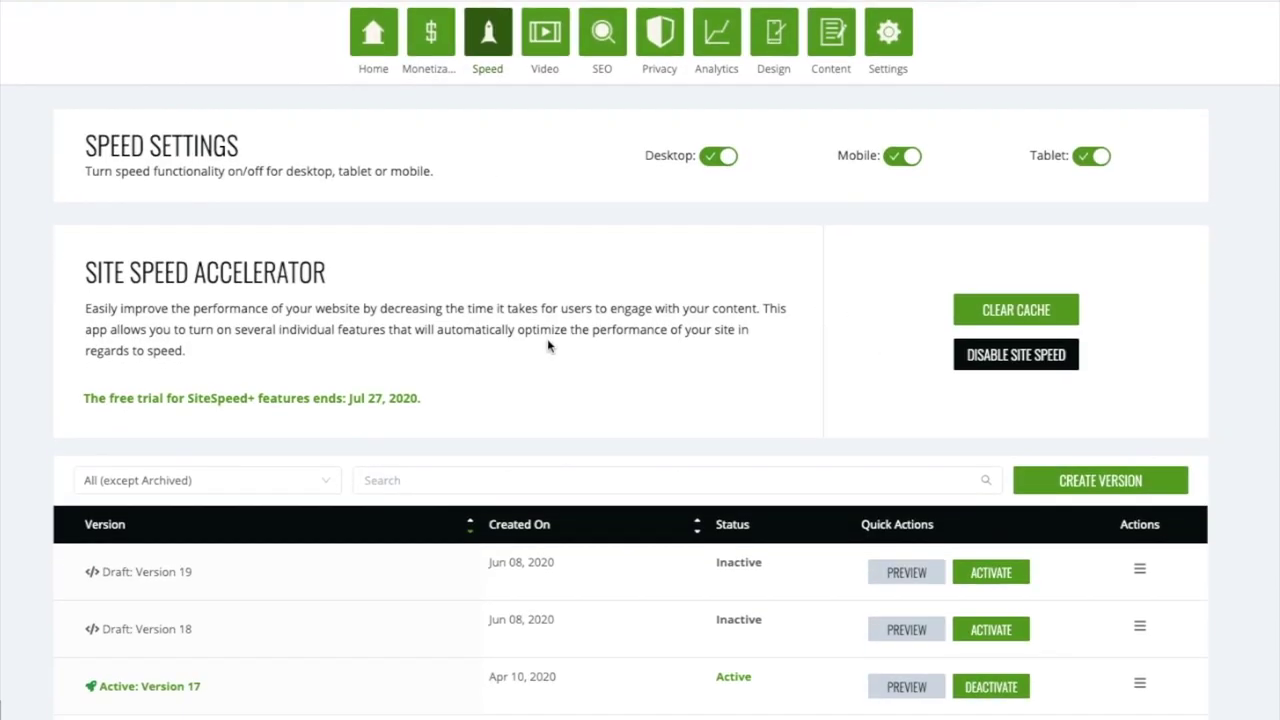
scroll(580, 380, "down", 4)
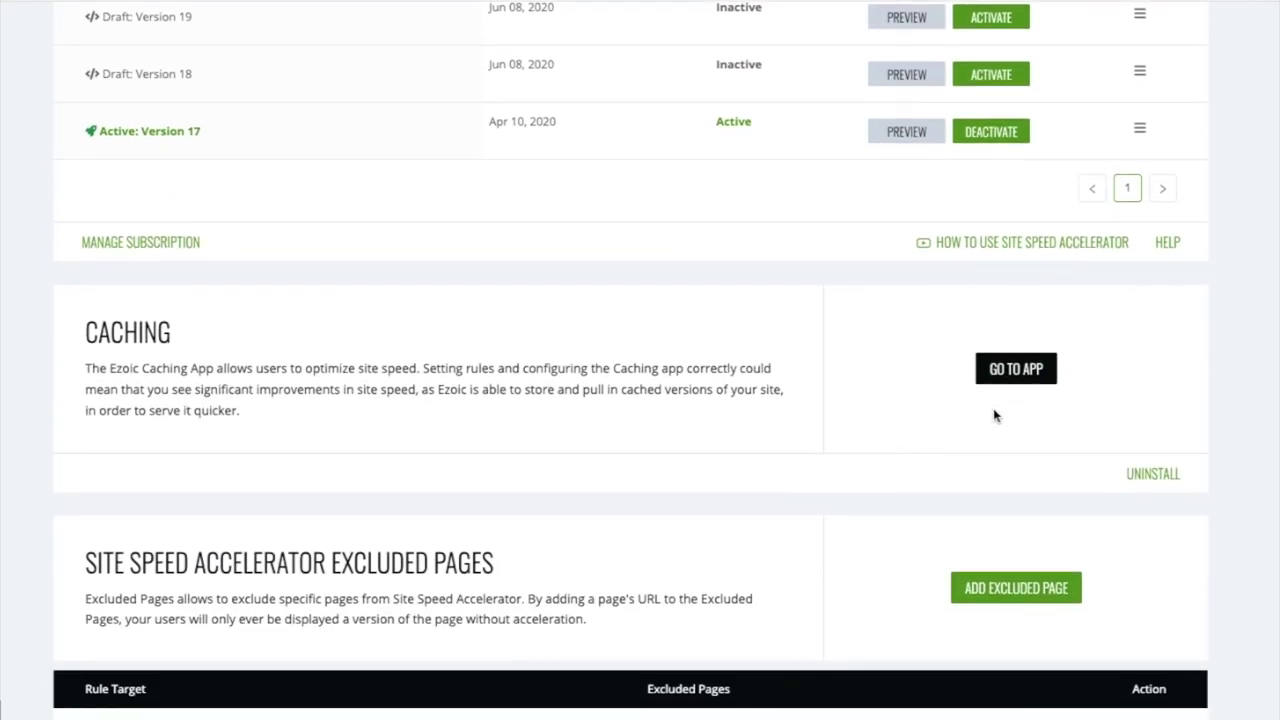
left_click(1012, 370)
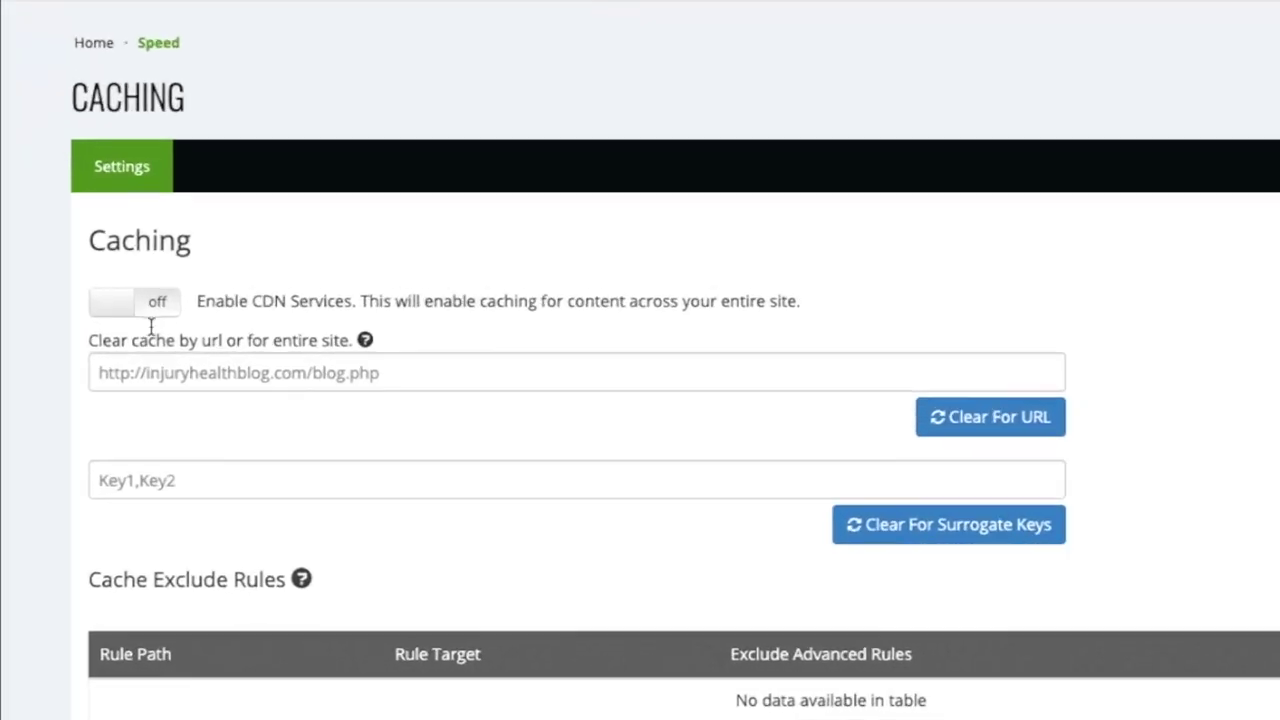
Switch on Enable CDN Services for the whole site and review the caching options
left_click(148, 301)
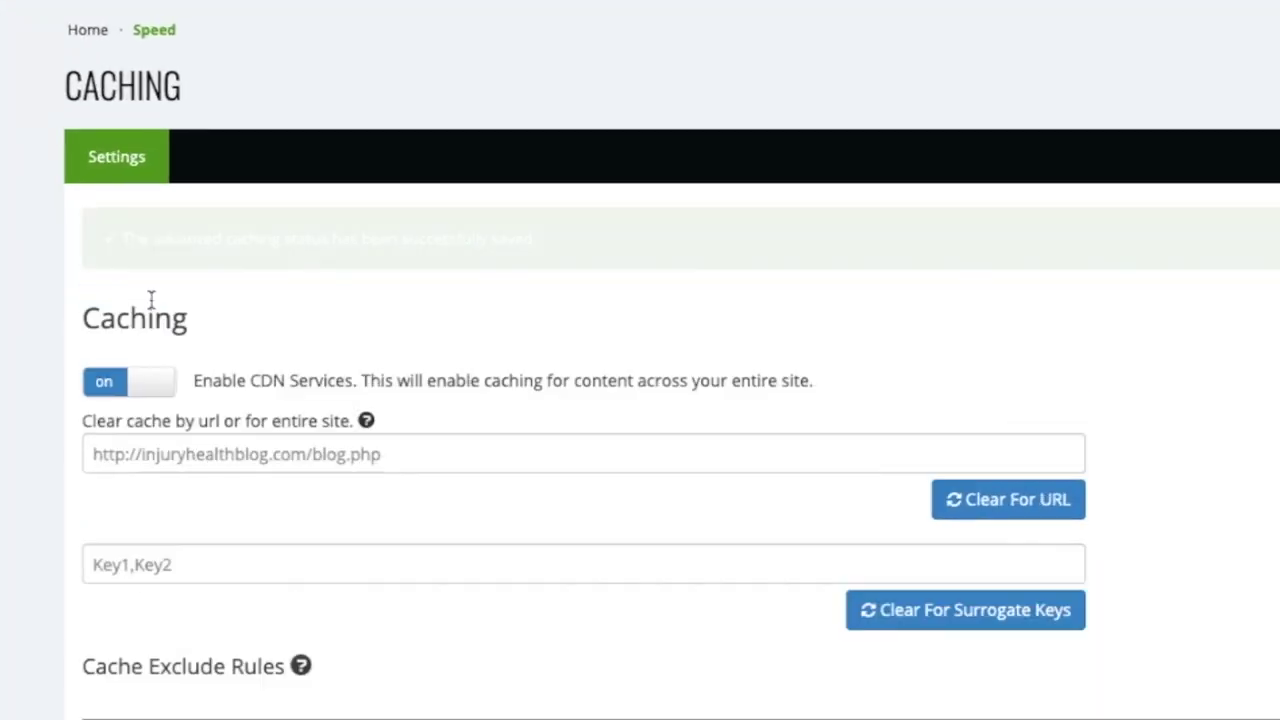
left_click_drag(198, 382, 354, 390)
left_click(937, 380)
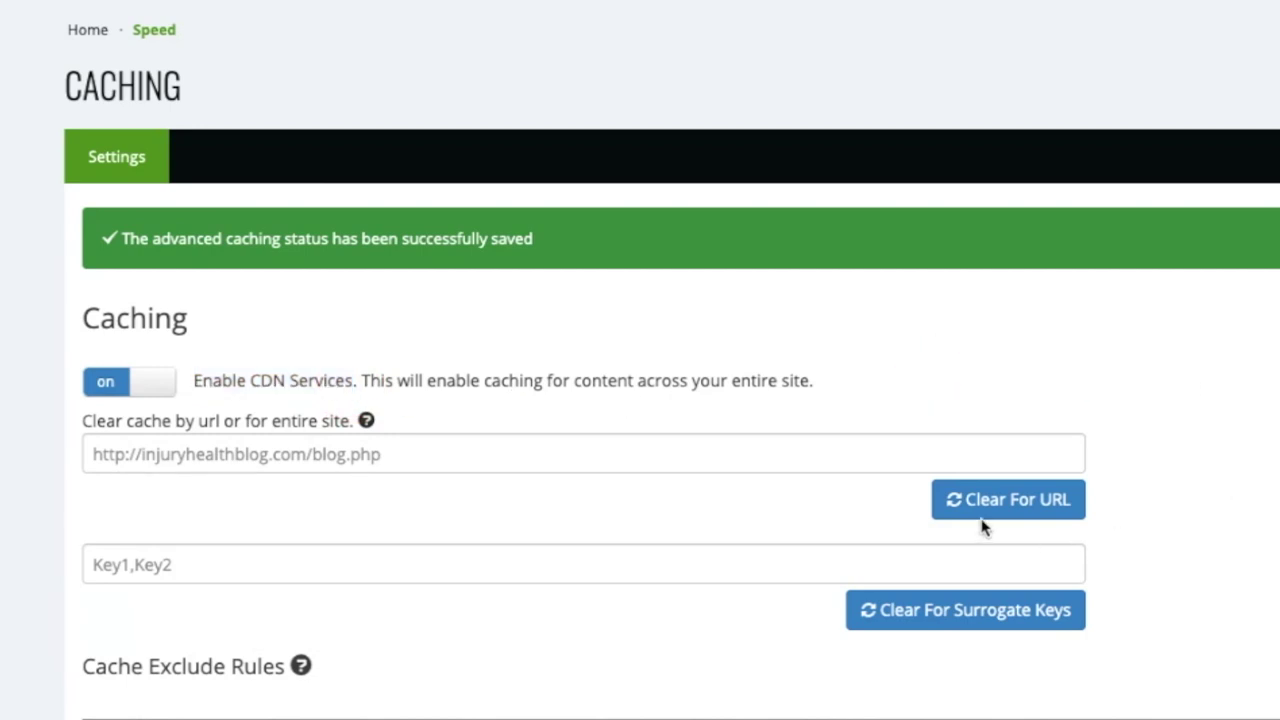
scroll(1164, 568, "down", 3)
scroll(1152, 562, "down", 2)
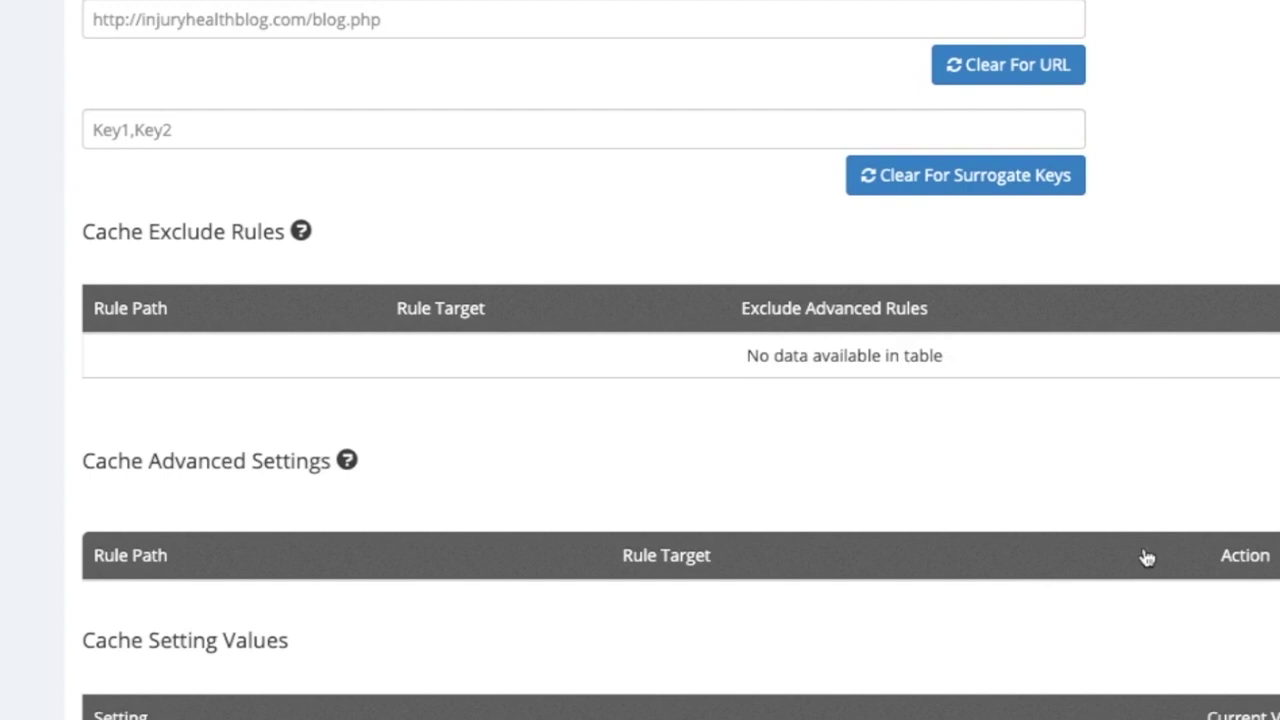
scroll(1137, 550, "up", 2)
scroll(611, 360, "up", 2)
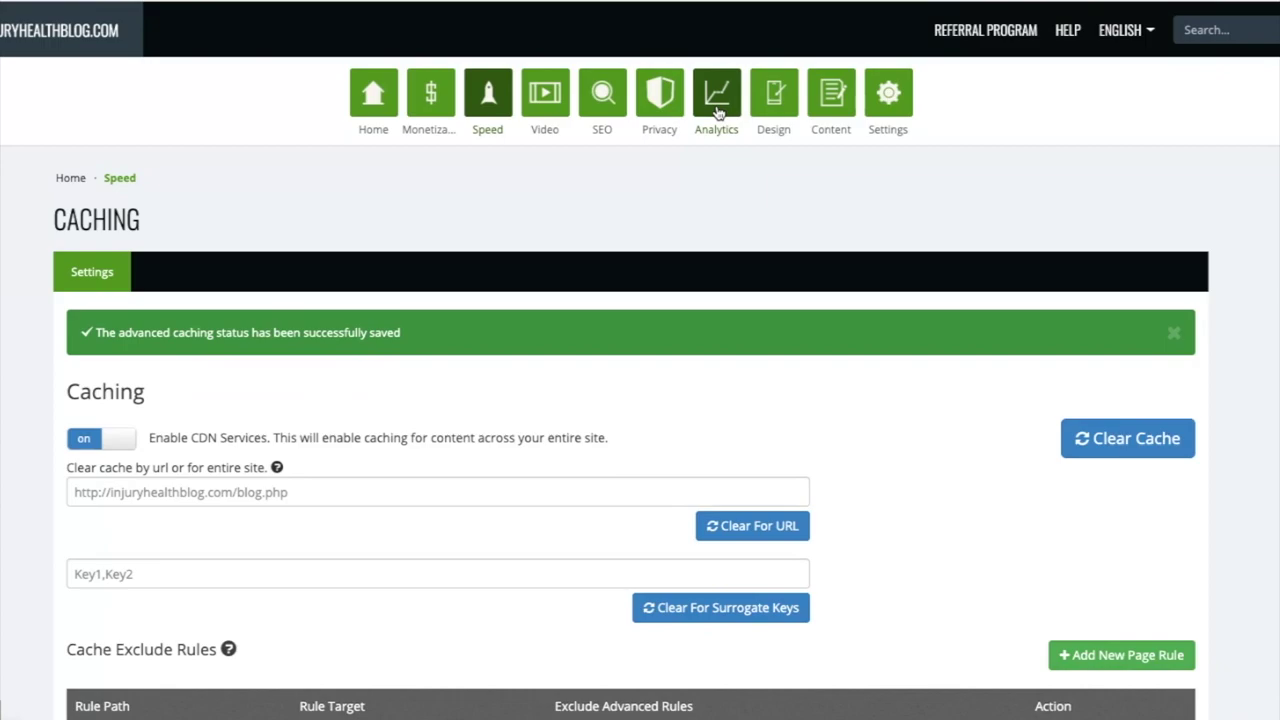
Open the Ezoic Caching report under Analytics > Site Speed > Caching
left_click(666, 163)
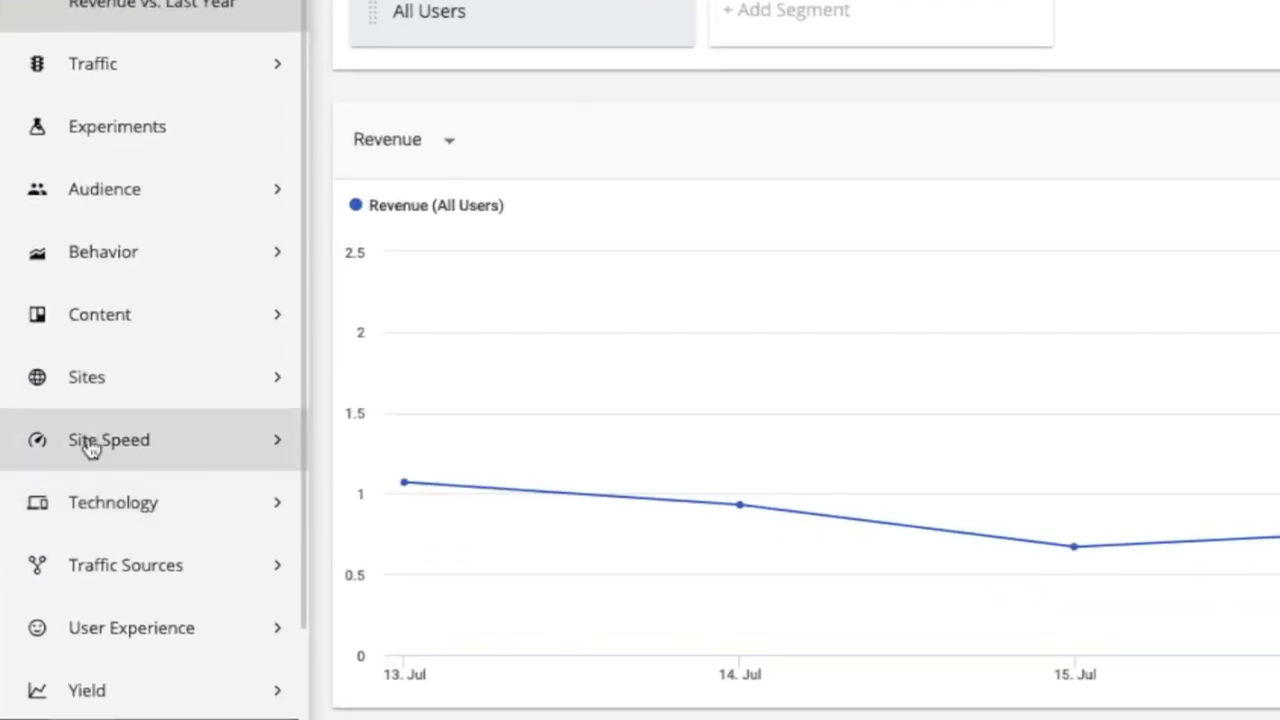
left_click(60, 562)
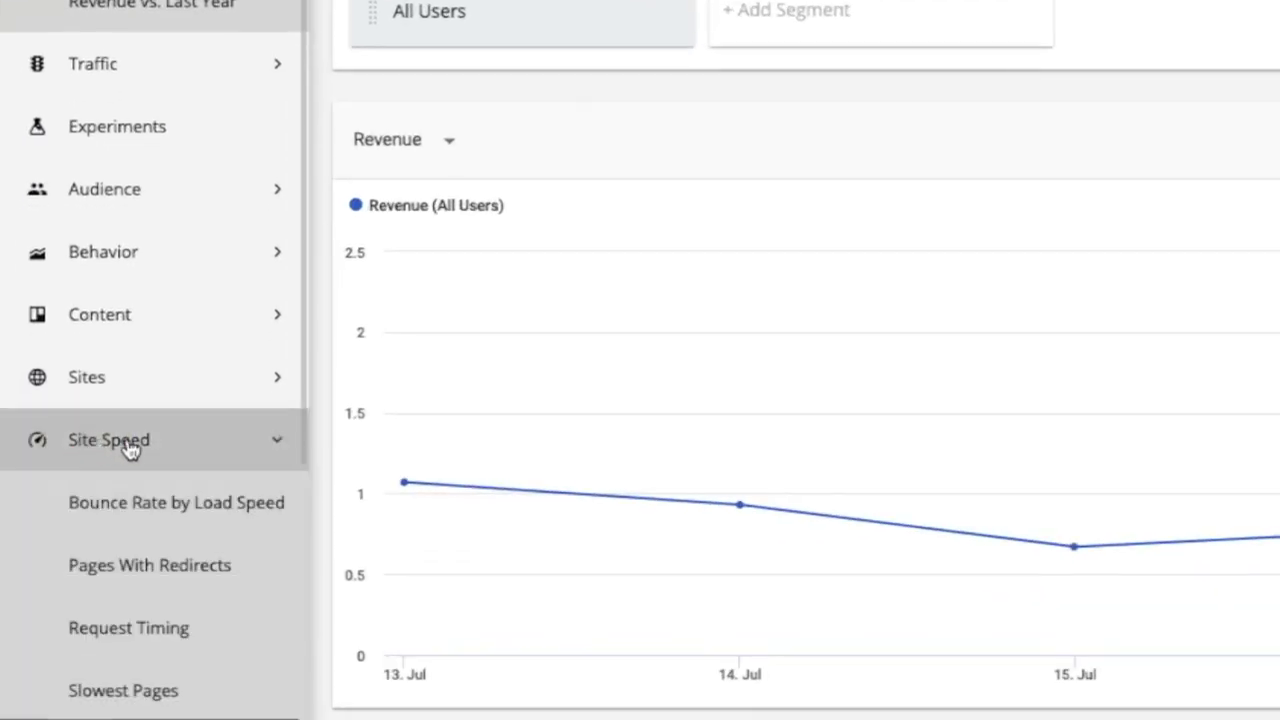
scroll(130, 450, "down", 2)
left_click(107, 517)
scroll(145, 520, "down", 1)
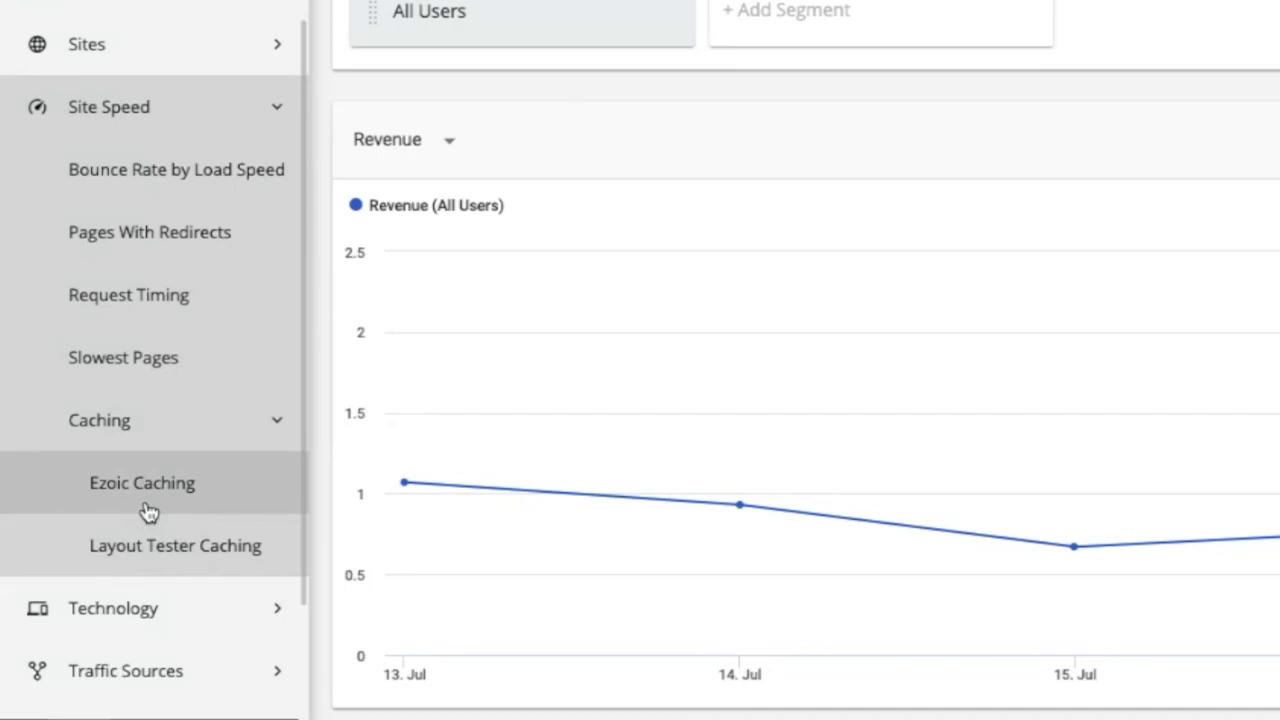
left_click(148, 510)
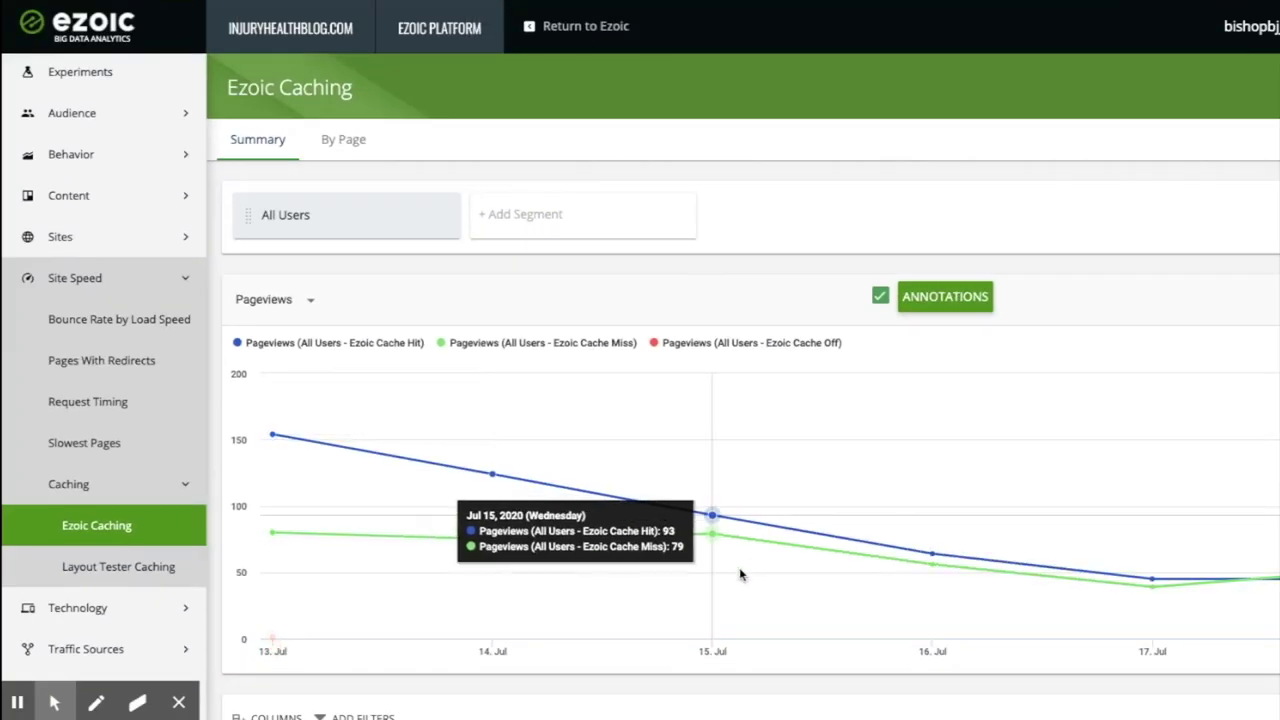
scroll(740, 573, "down", 1)
Extend the report's date range to Jul 19 and review the 810 pageviews' cache hit, miss and off split
left_click(1240, 99)
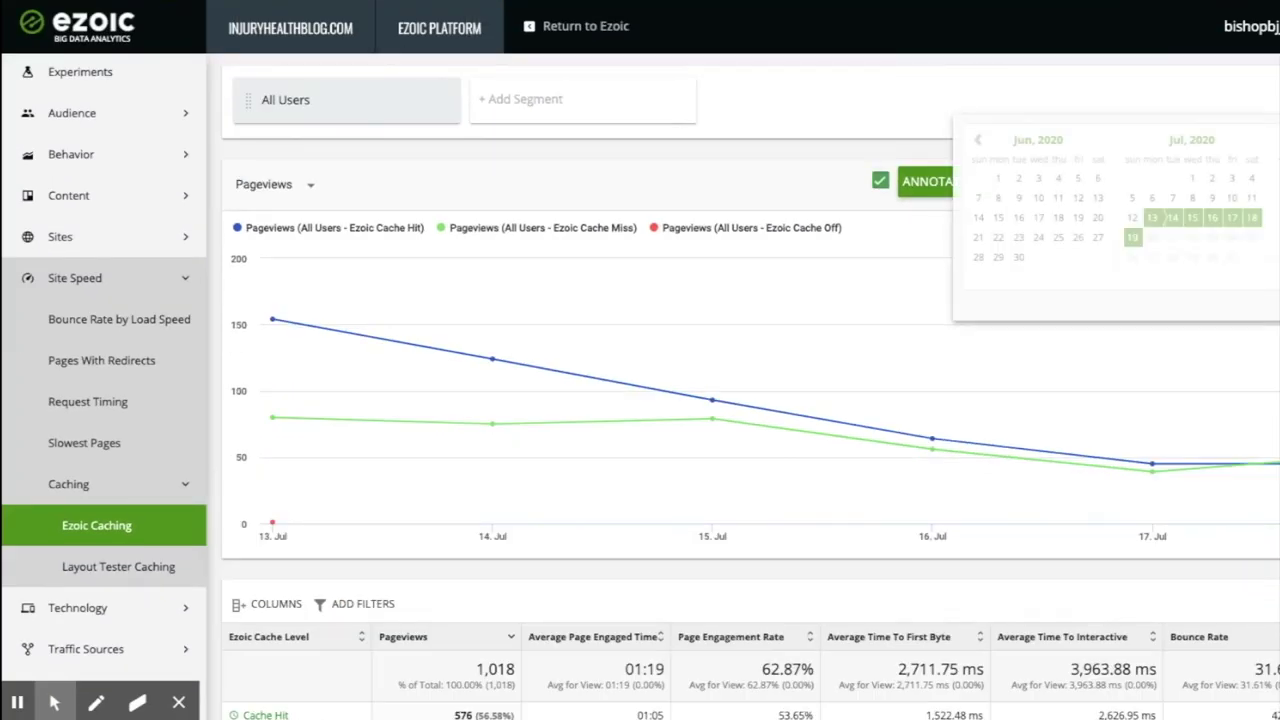
left_click(1132, 243)
scroll(749, 357, "down", 2)
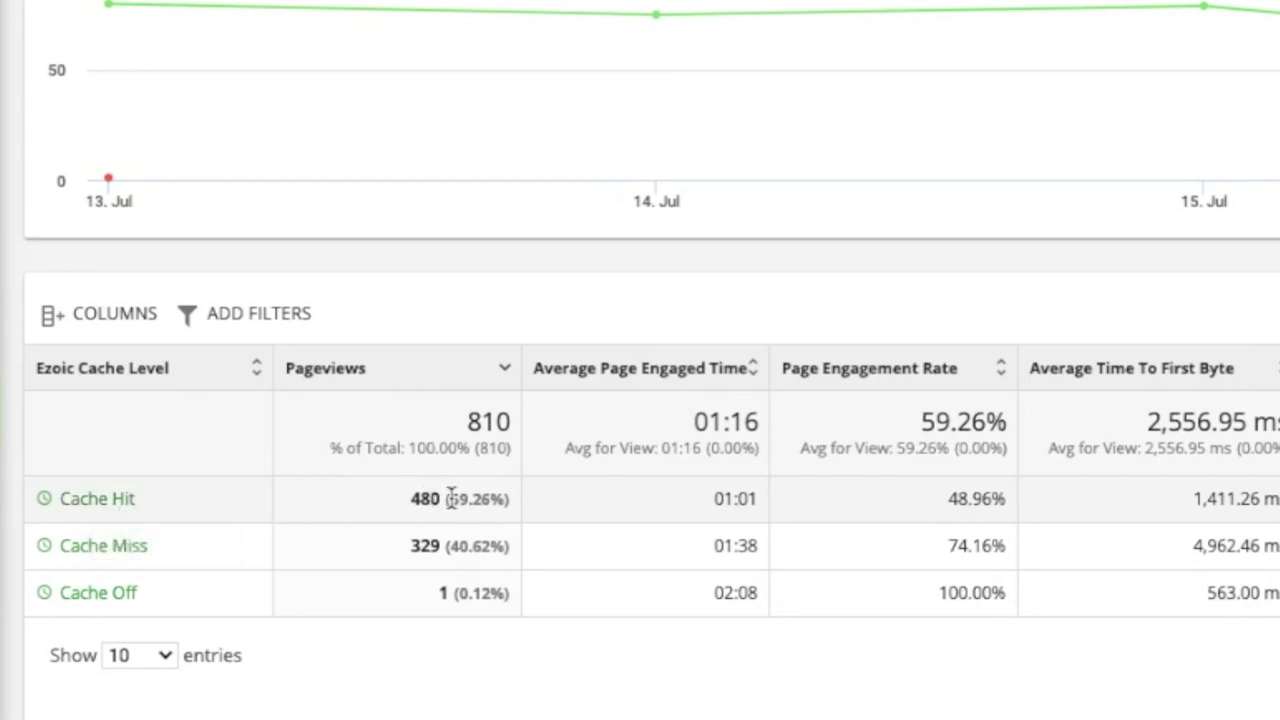
left_click_drag(451, 498, 493, 500)
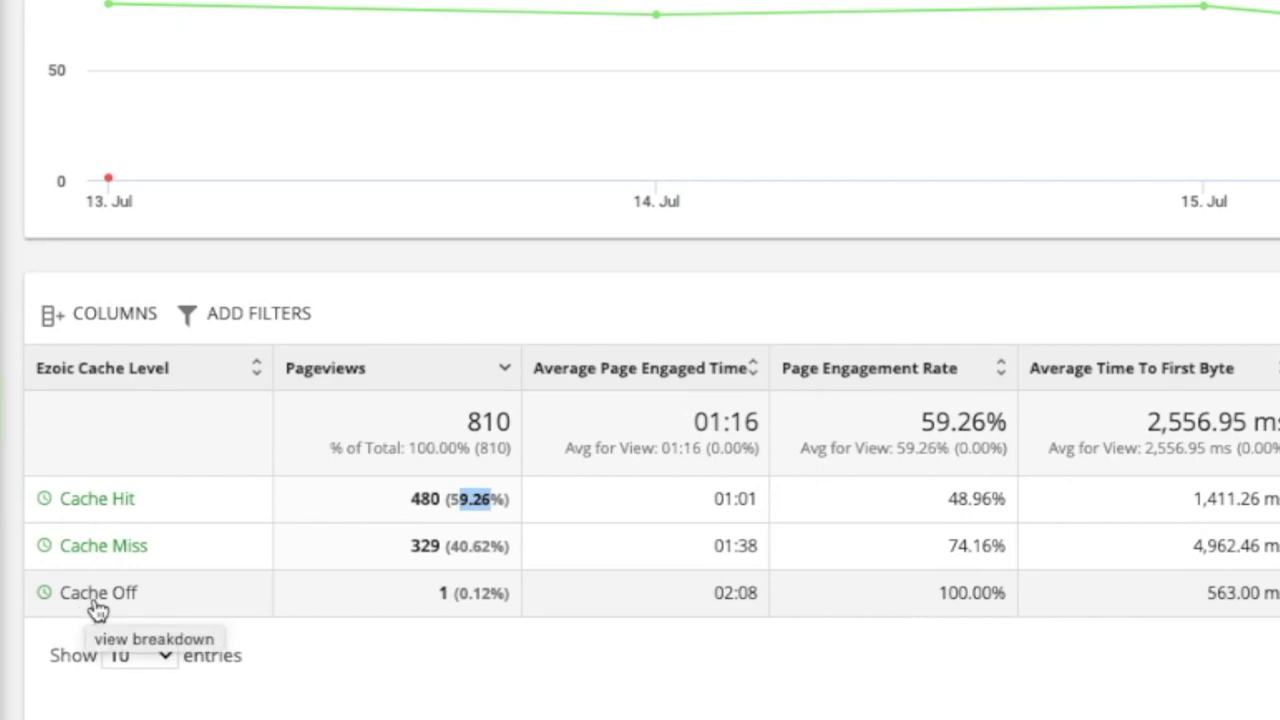
scroll(925, 676, "up", 1)
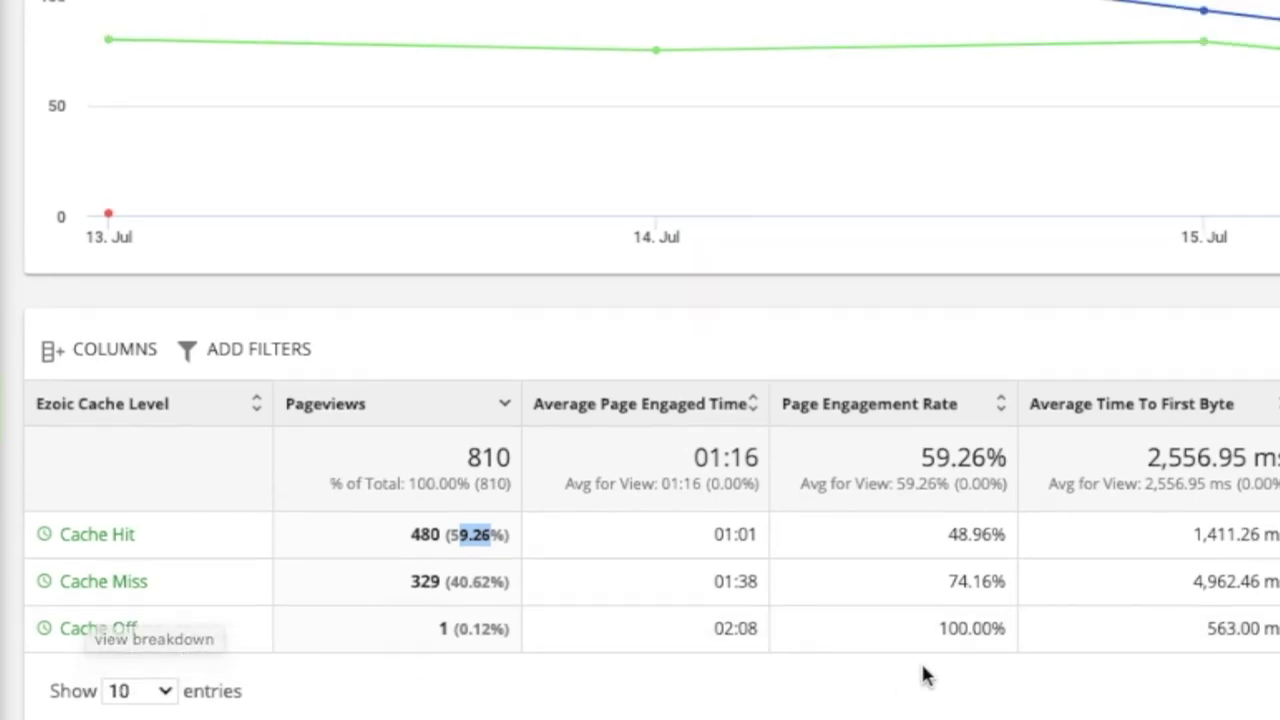
scroll(925, 676, "up", 5)
scroll(1270, 175, "down", 1)
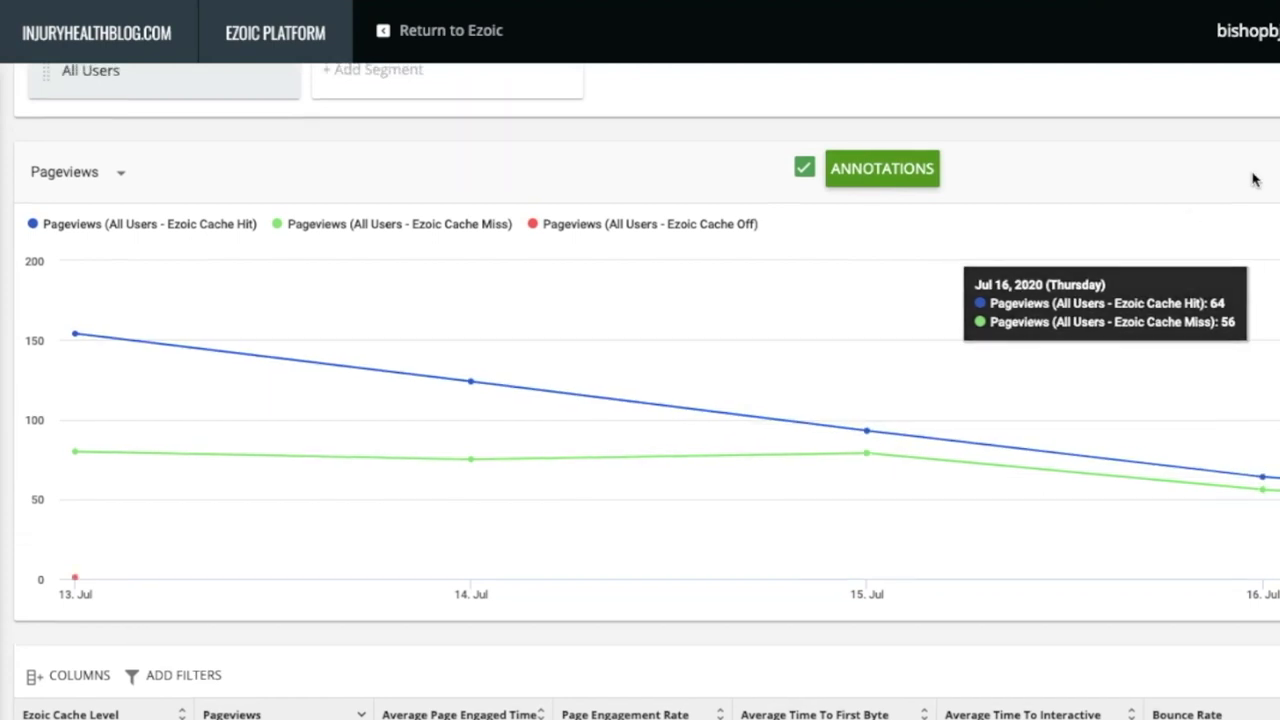
scroll(1215, 210, "up", 1)
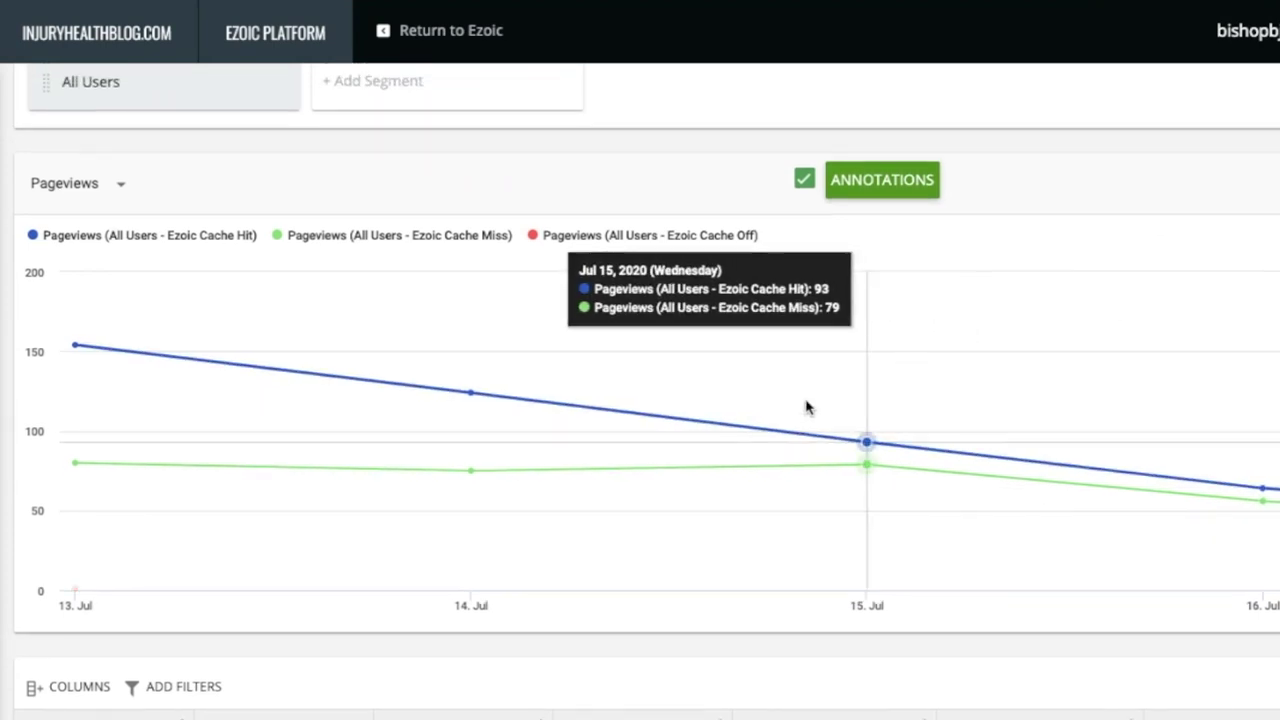
scroll(805, 380, "down", 2)
scroll(716, 445, "down", 1)
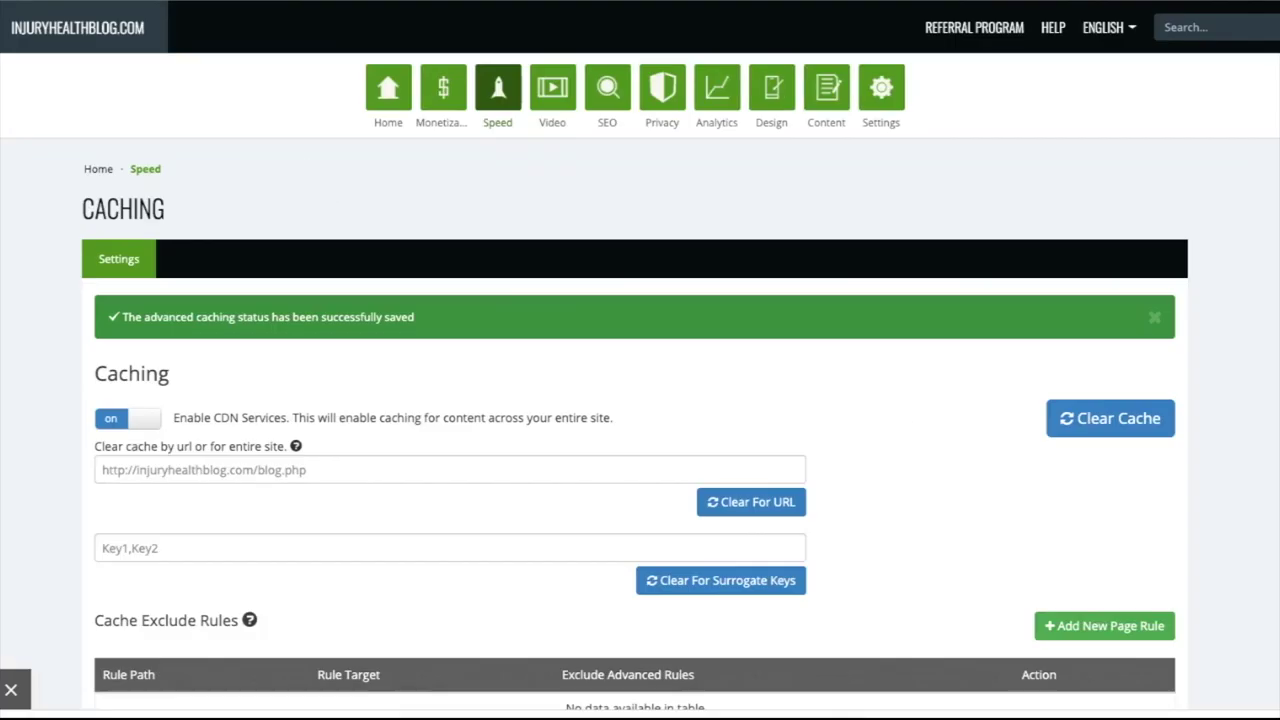
scroll(385, 425, "down", 6)
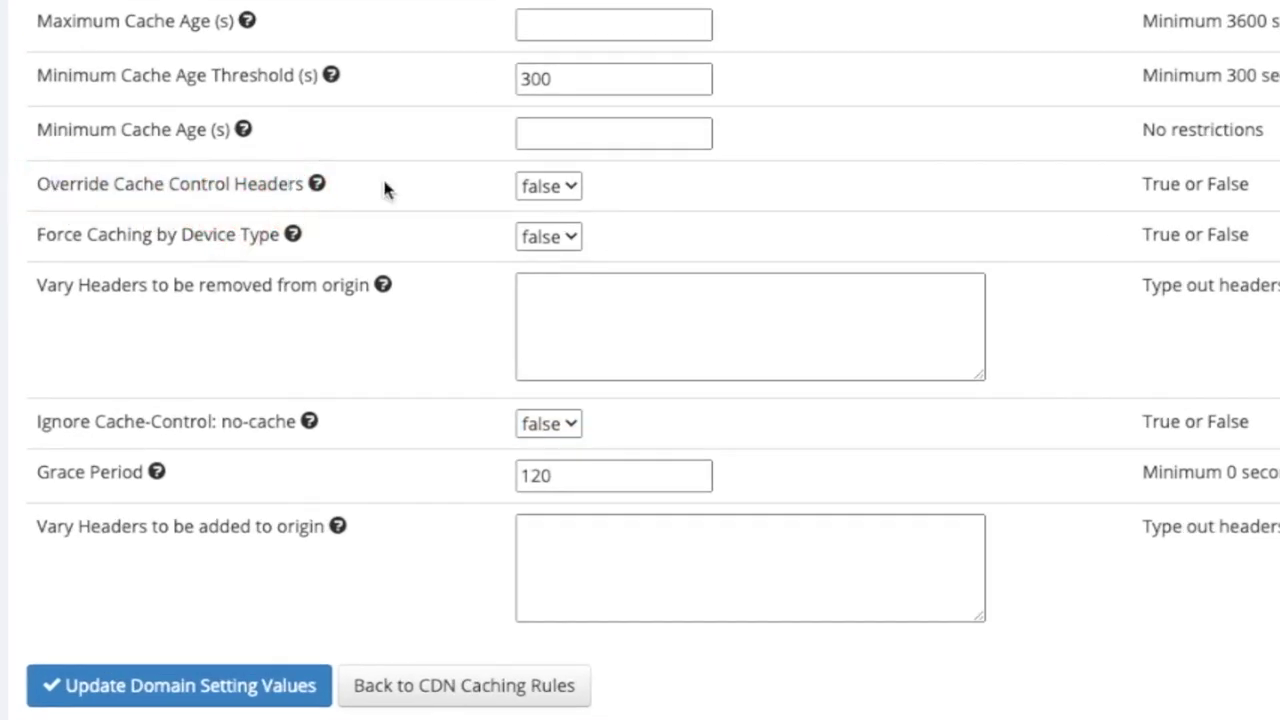
Set Override Cache Control Headers and Force Caching by Device Type to true, and review Ignore Cache-Control: no-cache
left_click(572, 189)
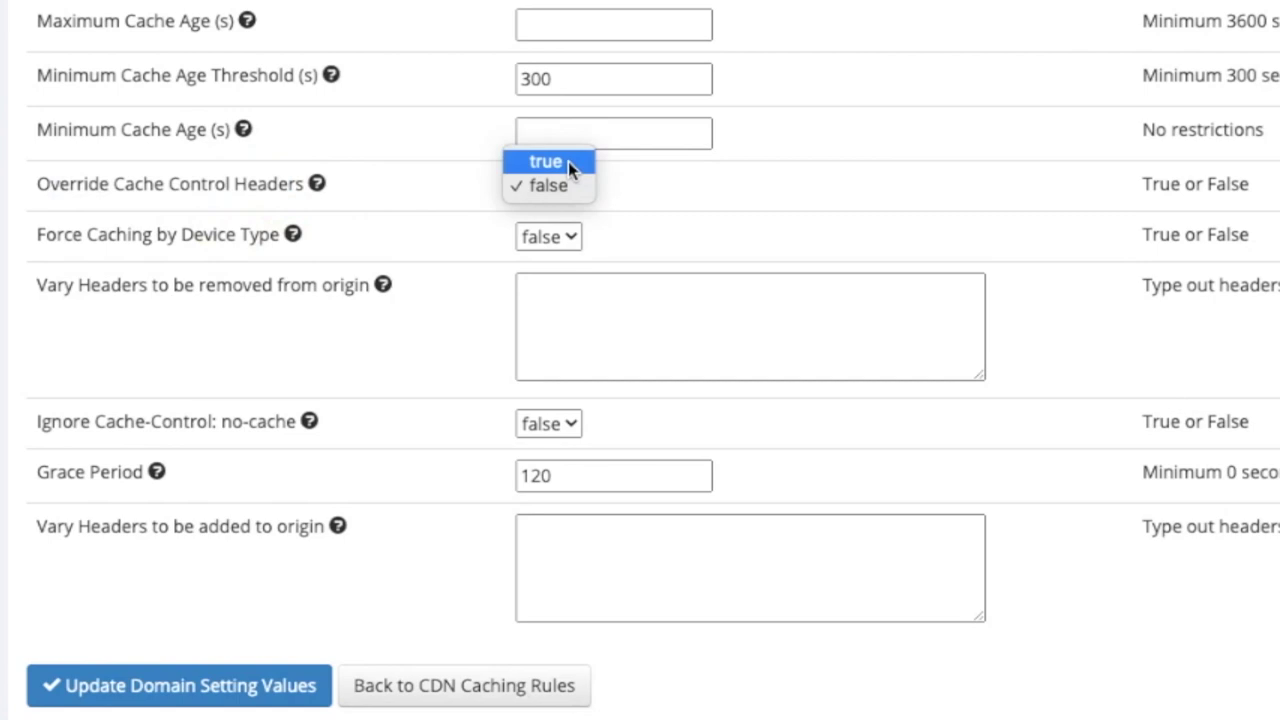
left_click(566, 166)
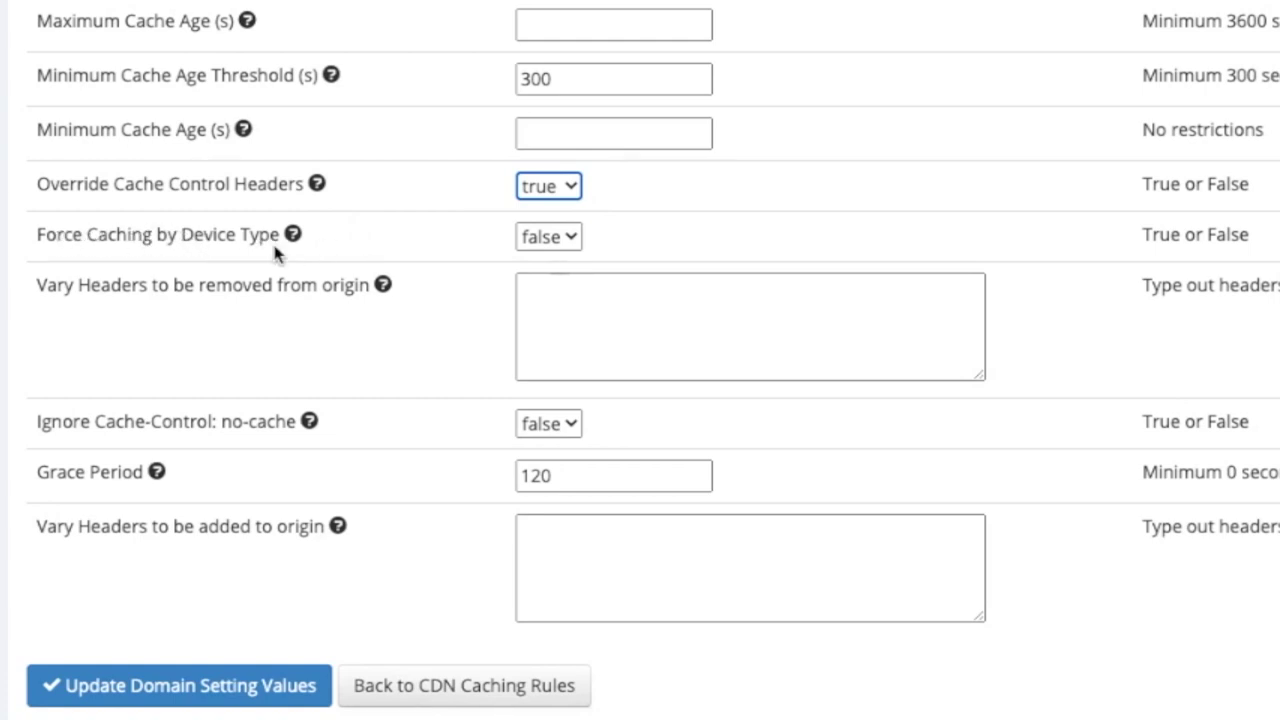
left_click(548, 237)
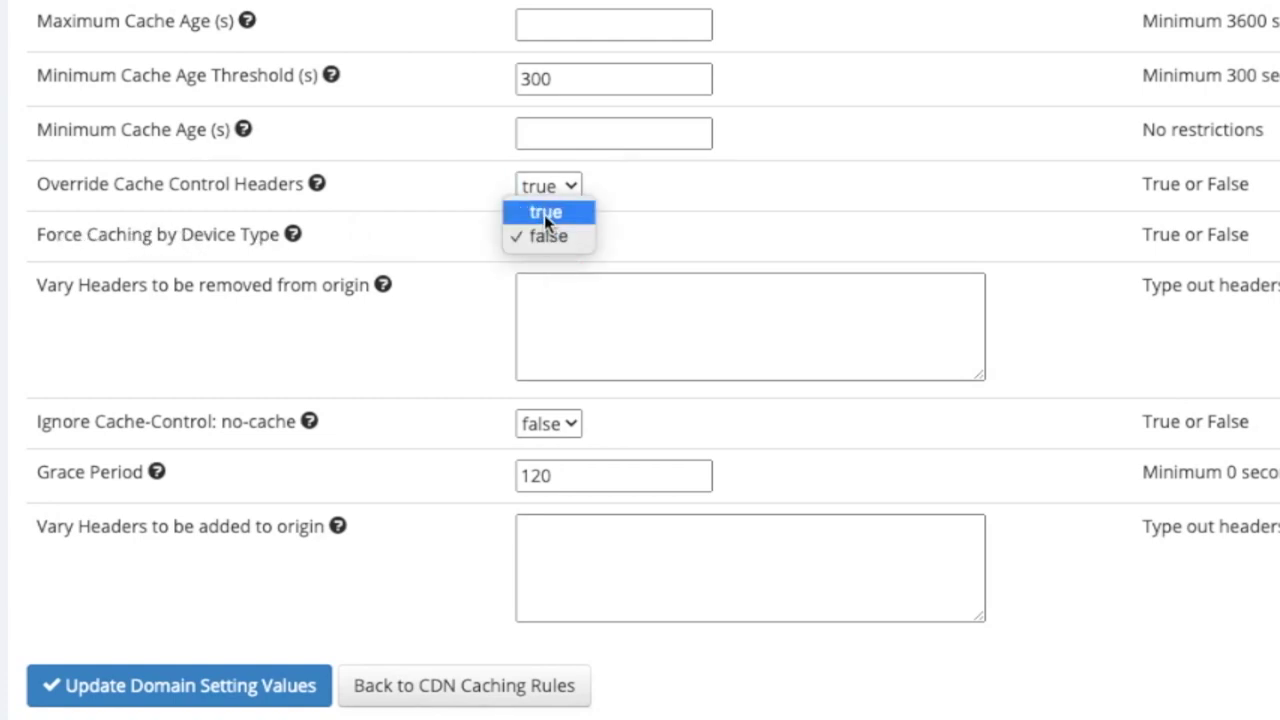
left_click(544, 214)
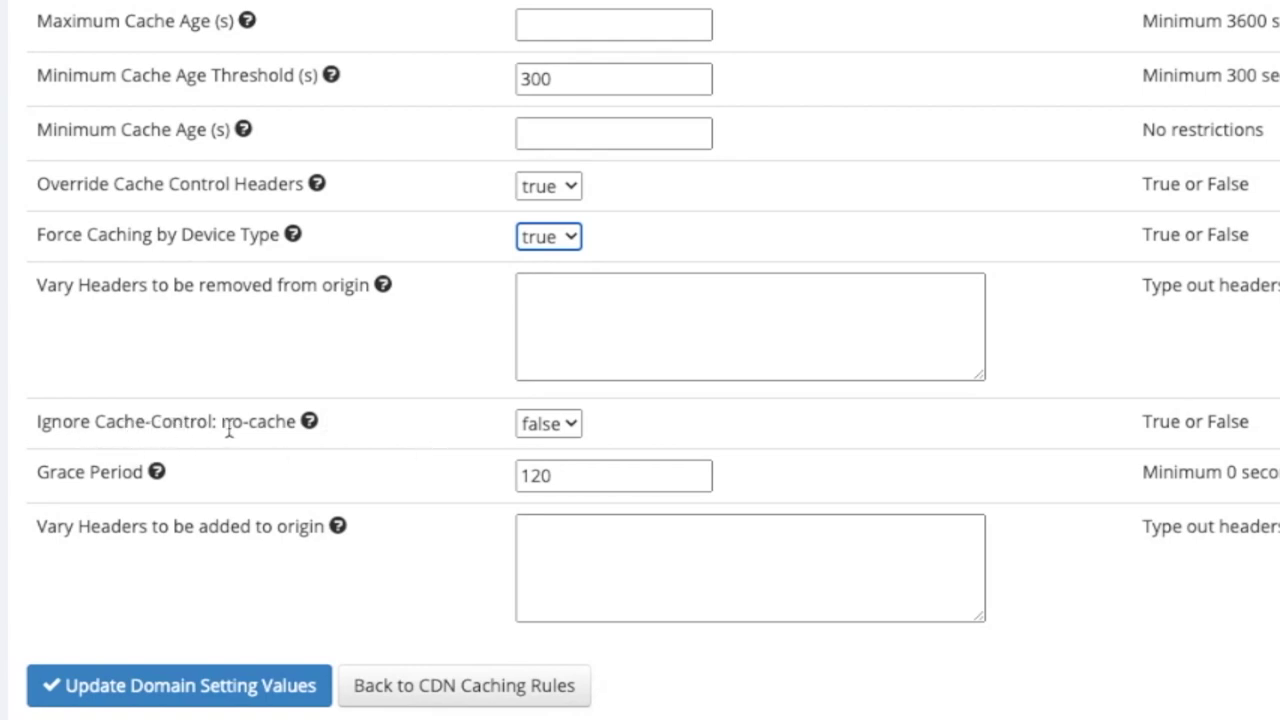
left_click(559, 422)
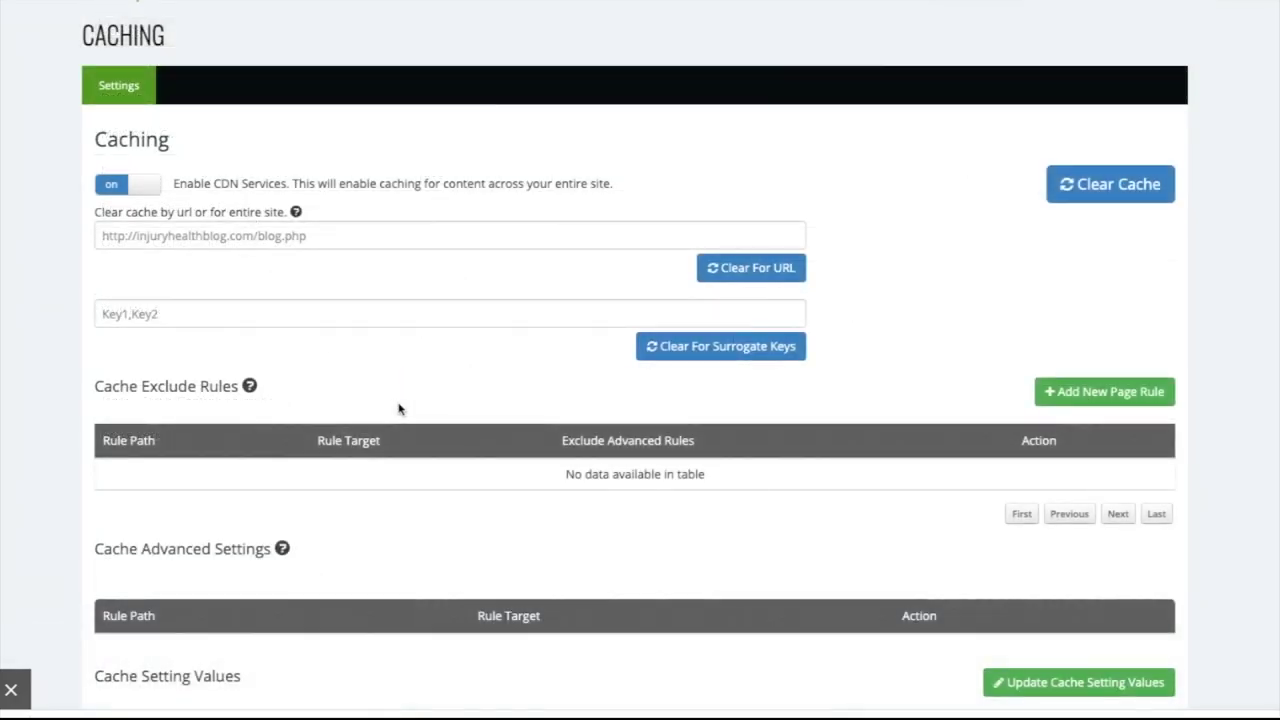
scroll(366, 394, "down", 1)
scroll(267, 347, "down", 1)
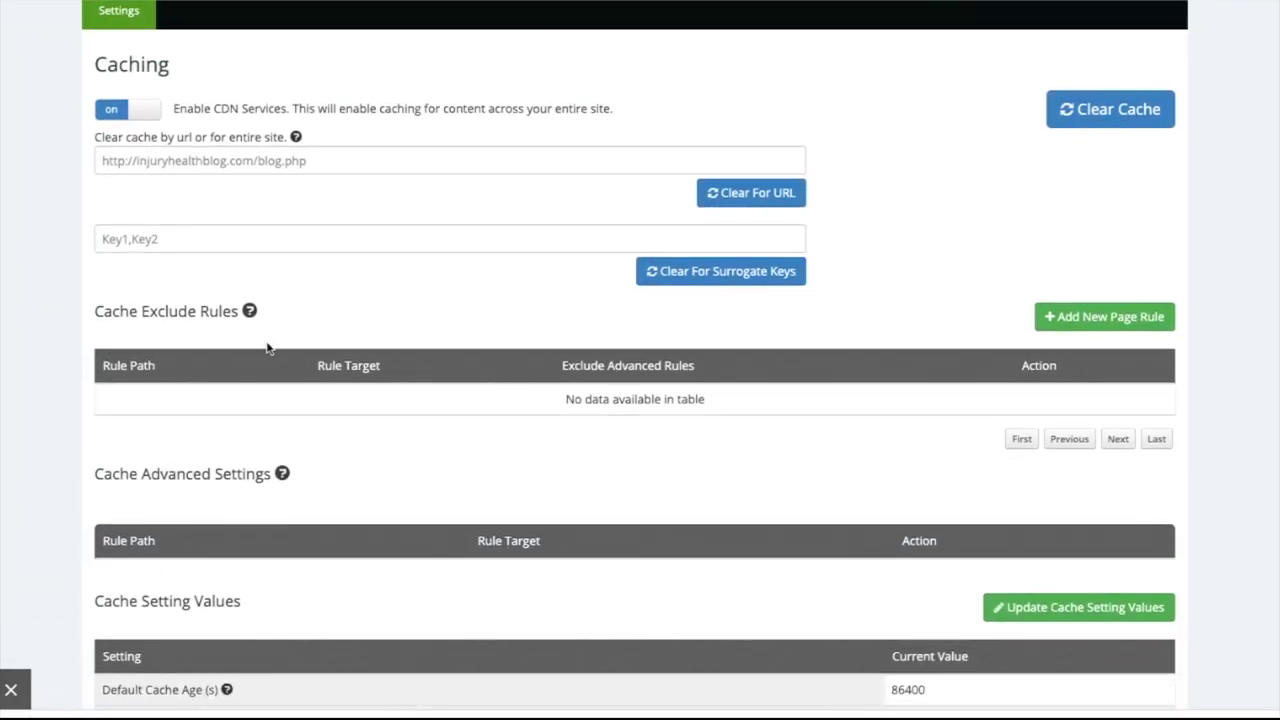
scroll(260, 352, "down", 1)
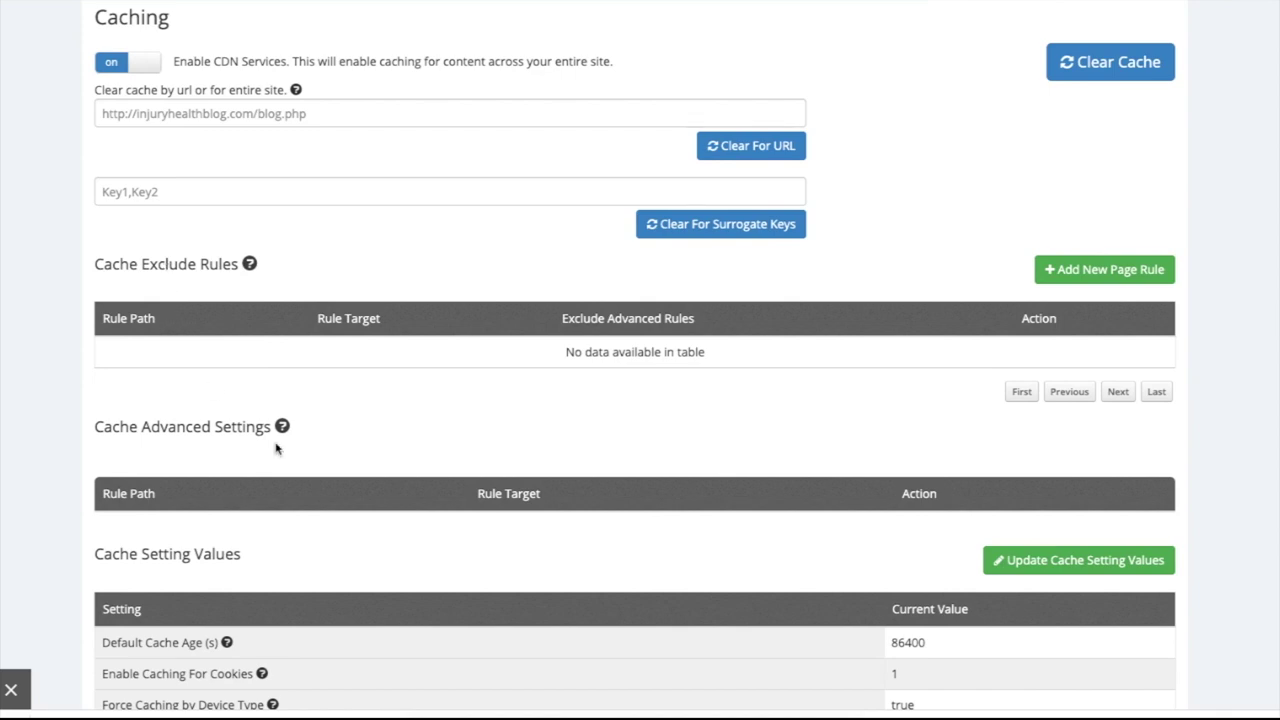
scroll(276, 448, "down", 3)
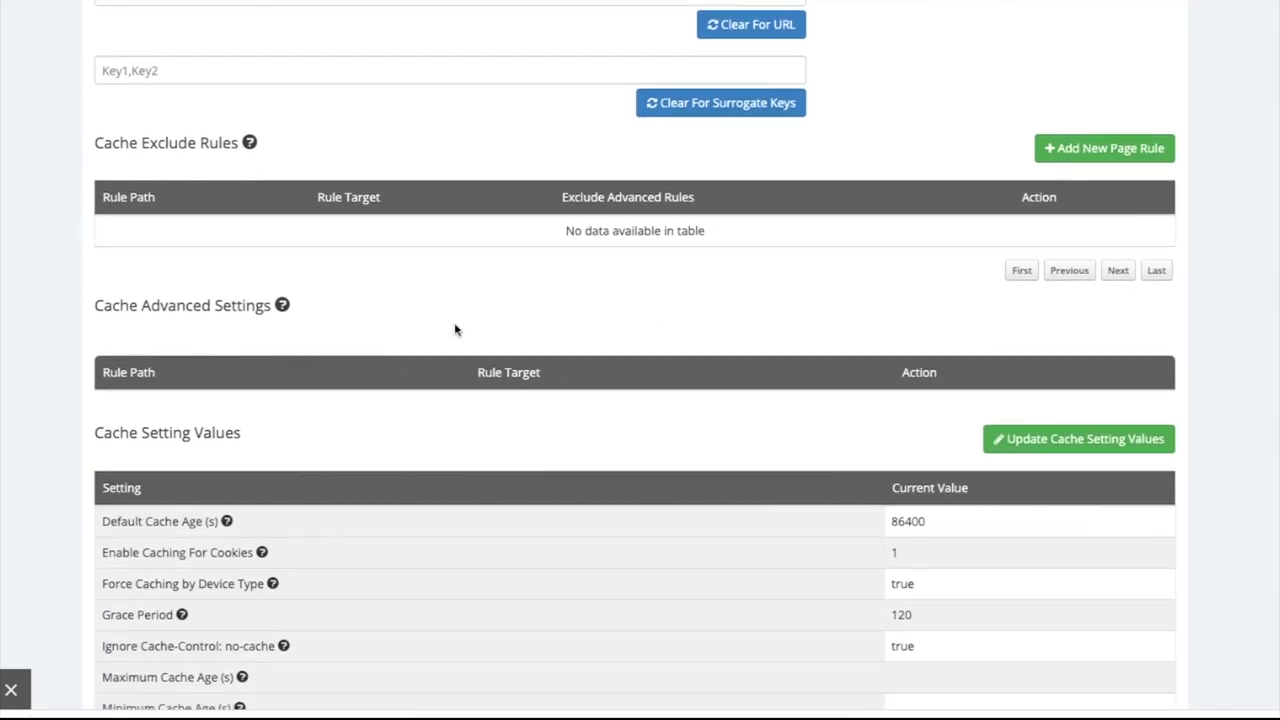
scroll(455, 330, "up", 3)
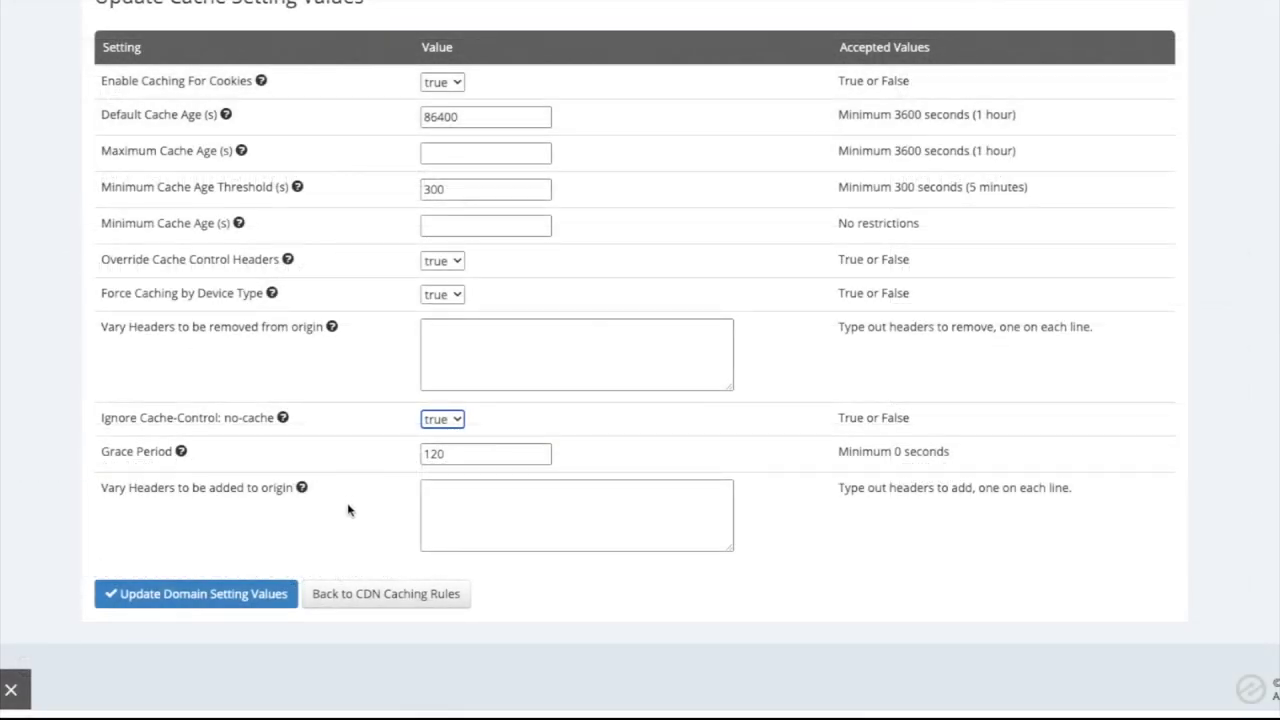
Save the cache setting values and return to the main Caching settings
left_click(268, 594)
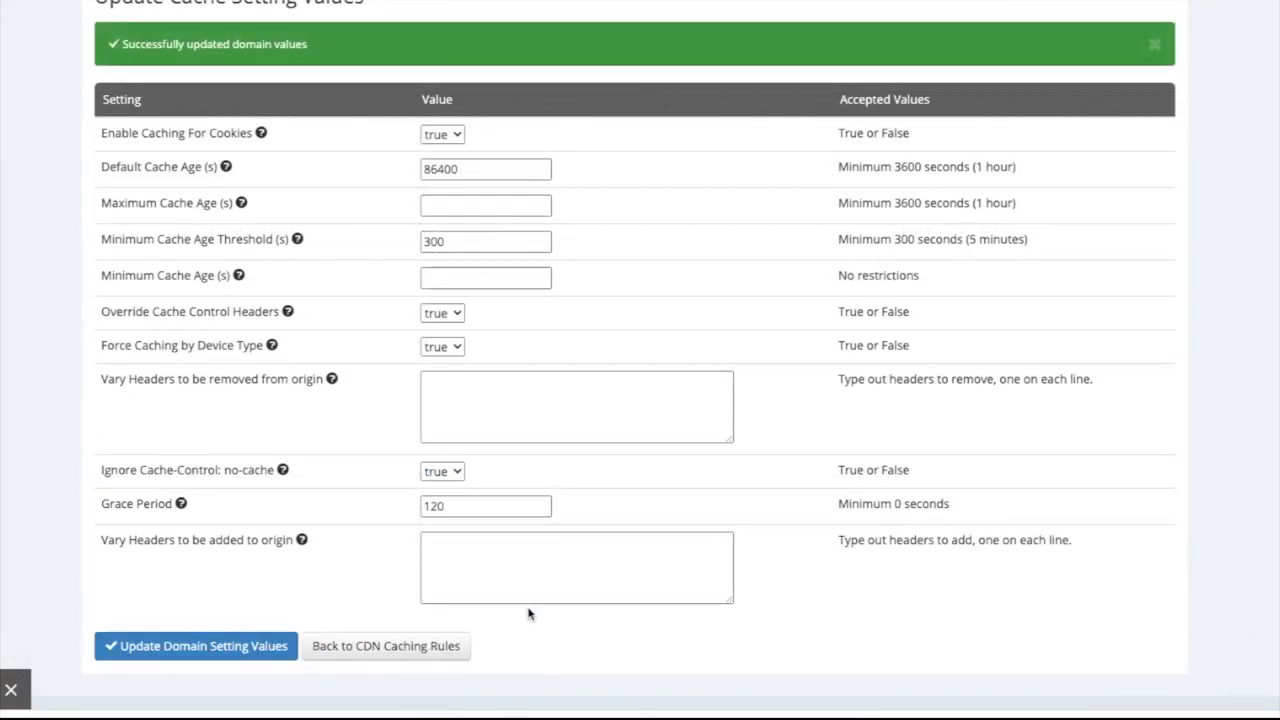
scroll(529, 605, "up", 4)
scroll(190, 348, "down", 3)
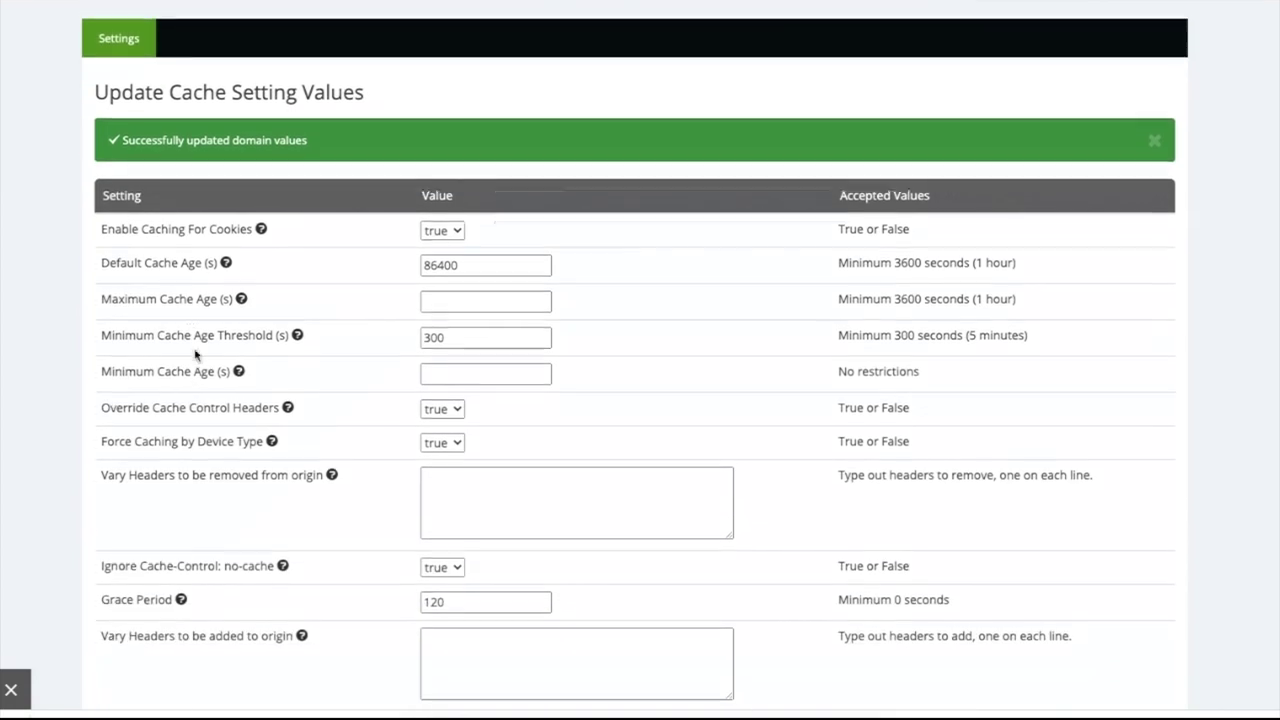
scroll(196, 347, "up", 2)
left_click(112, 86)
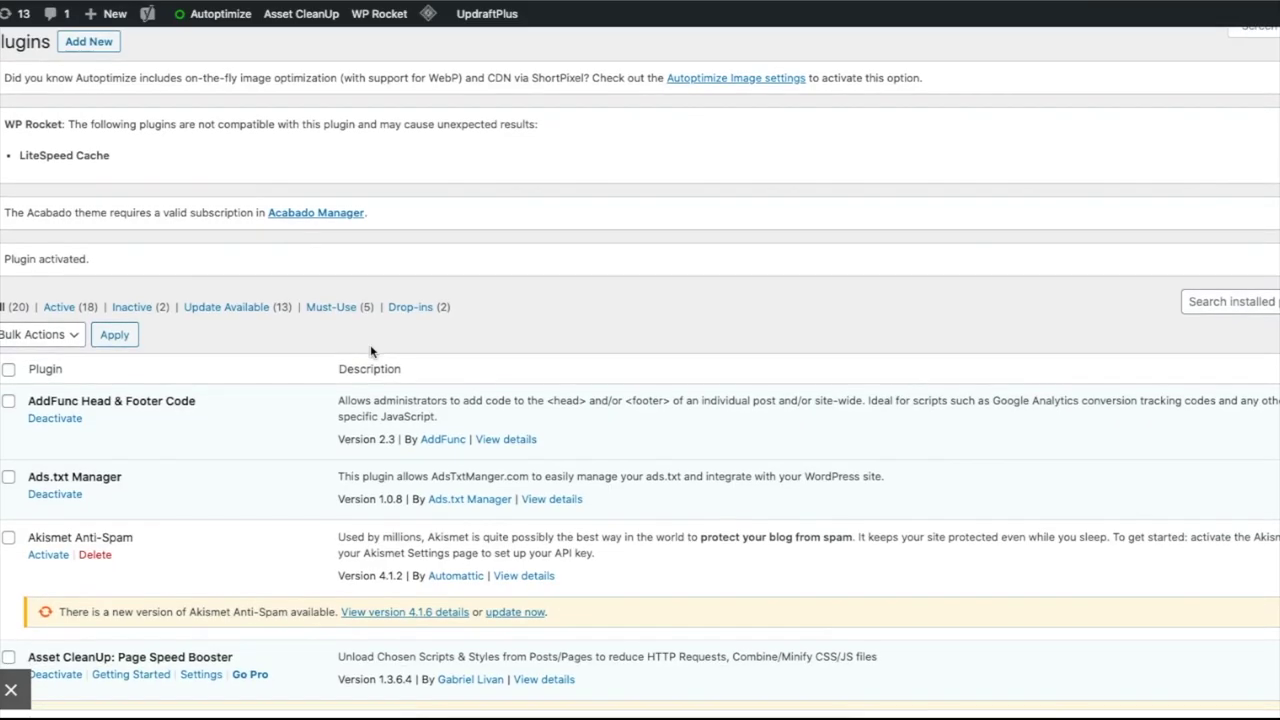
Locate the Autoptimize and LiteSpeed Cache plugins in the WordPress Plugins list
scroll(370, 350, "down", 2)
scroll(370, 347, "down", 2)
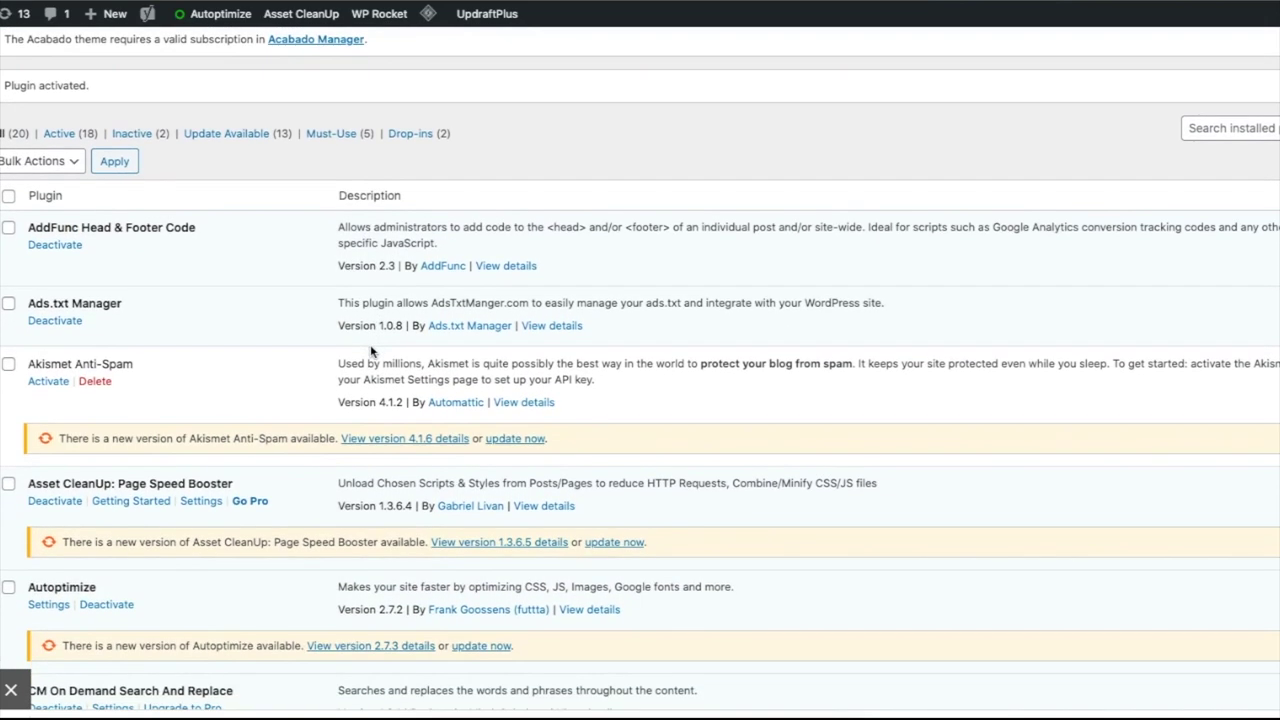
scroll(371, 350, "down", 2)
scroll(371, 350, "down", 2)
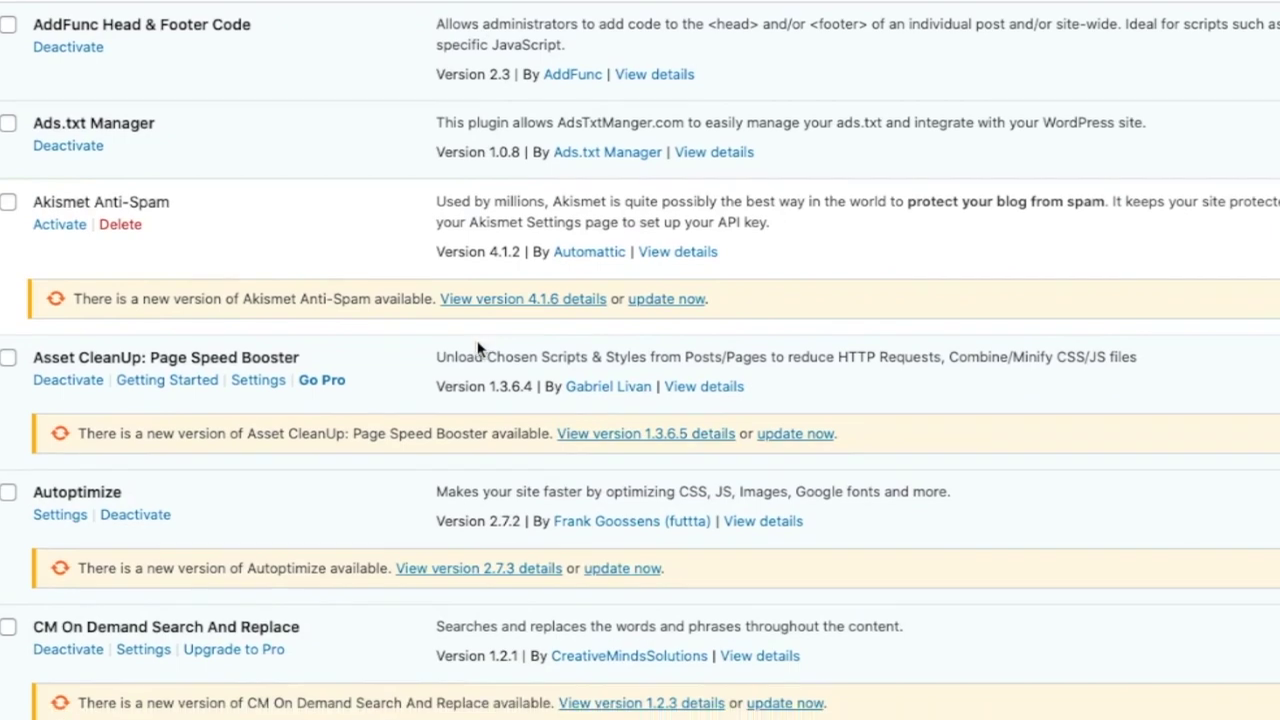
scroll(371, 350, "down", 2)
scroll(478, 342, "down", 5)
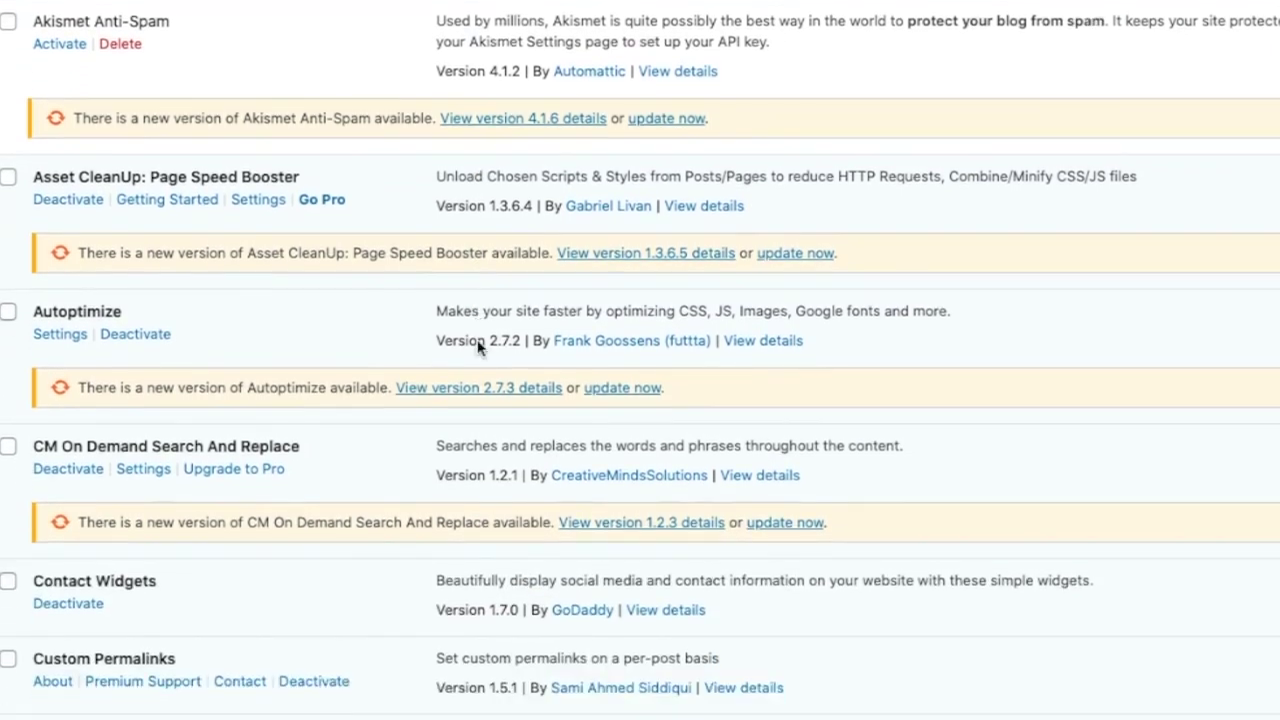
left_click_drag(30, 243, 149, 243)
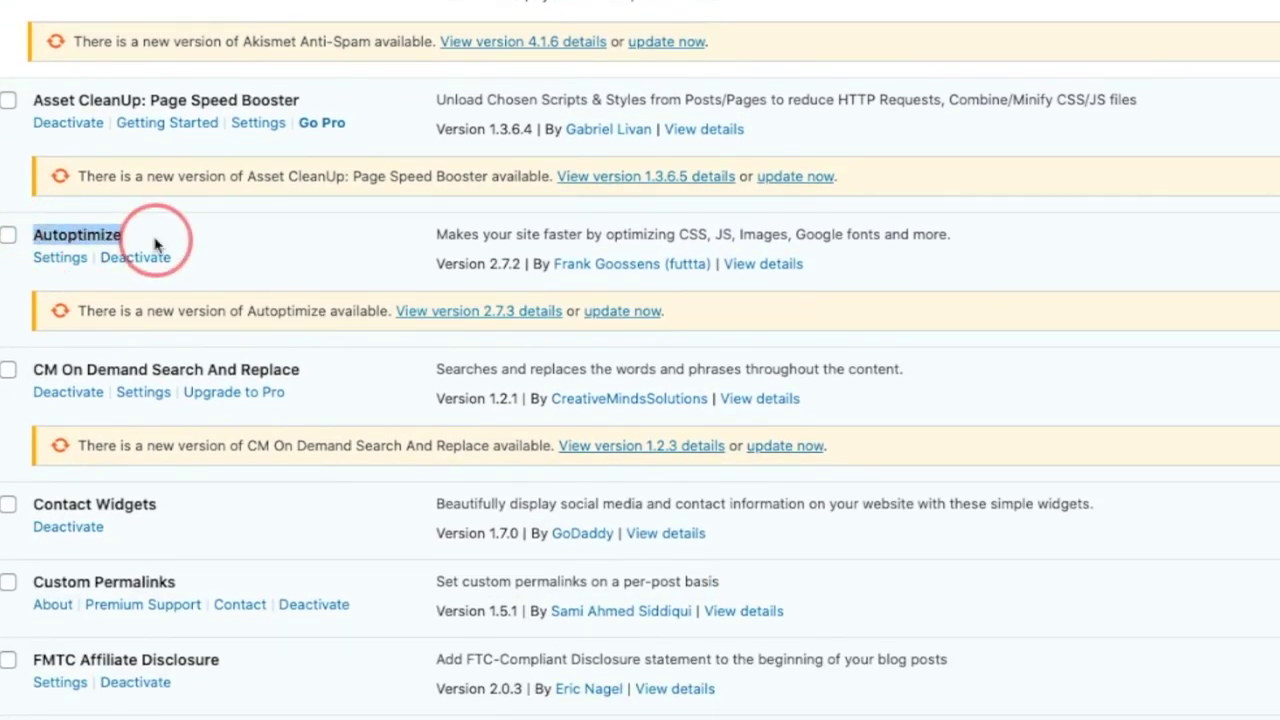
scroll(191, 371, "down", 7)
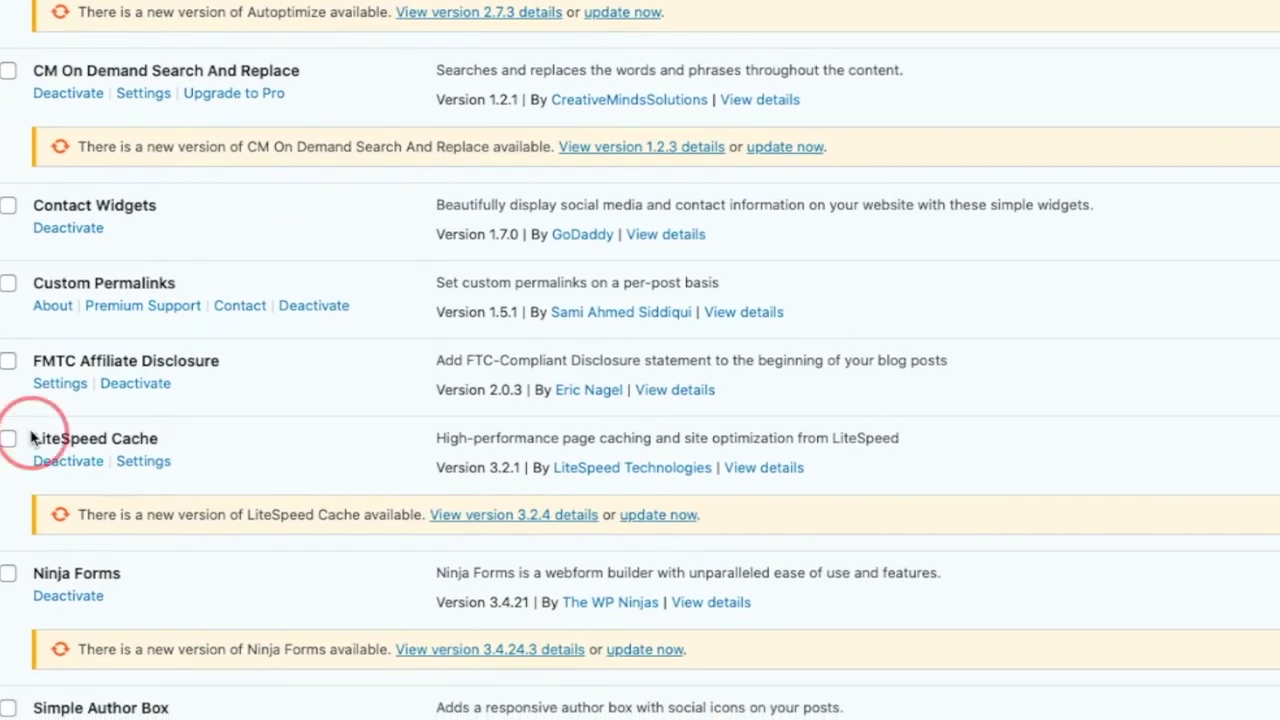
left_click_drag(30, 437, 163, 442)
Find WP Rocket in the list and open its settings
scroll(160, 442, "down", 8)
scroll(106, 543, "down", 10)
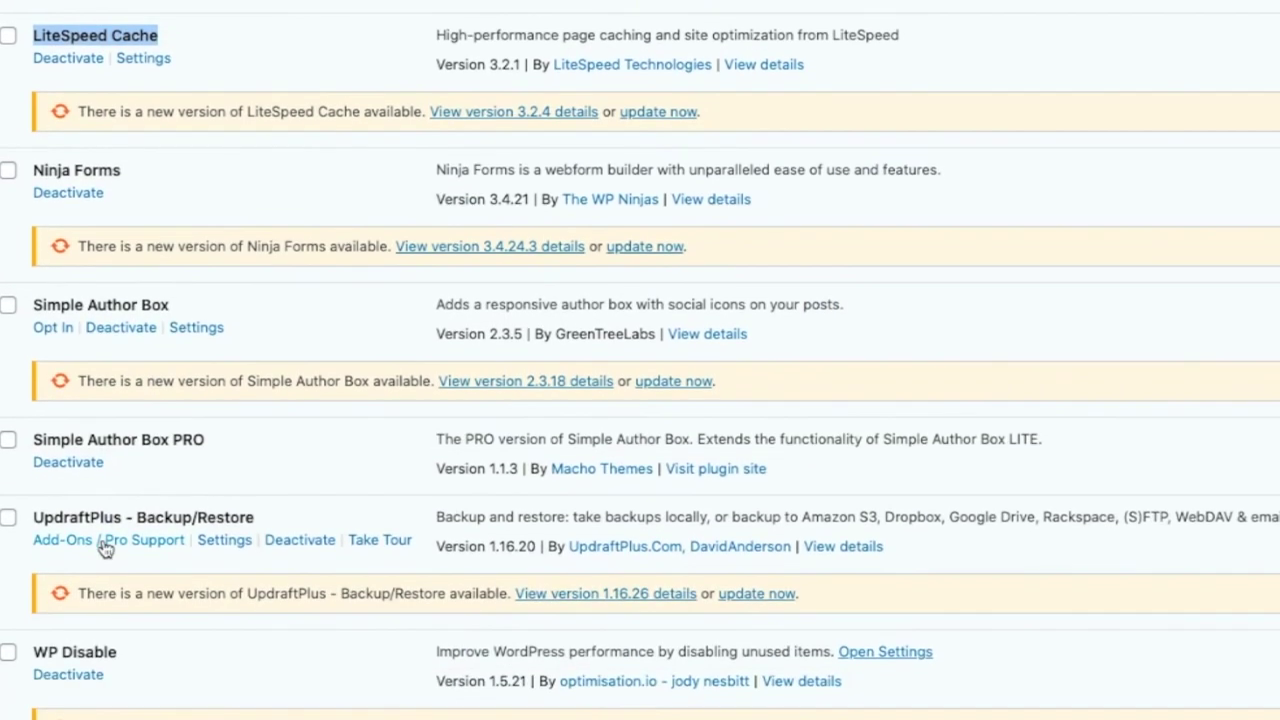
left_click_drag(36, 551, 155, 560)
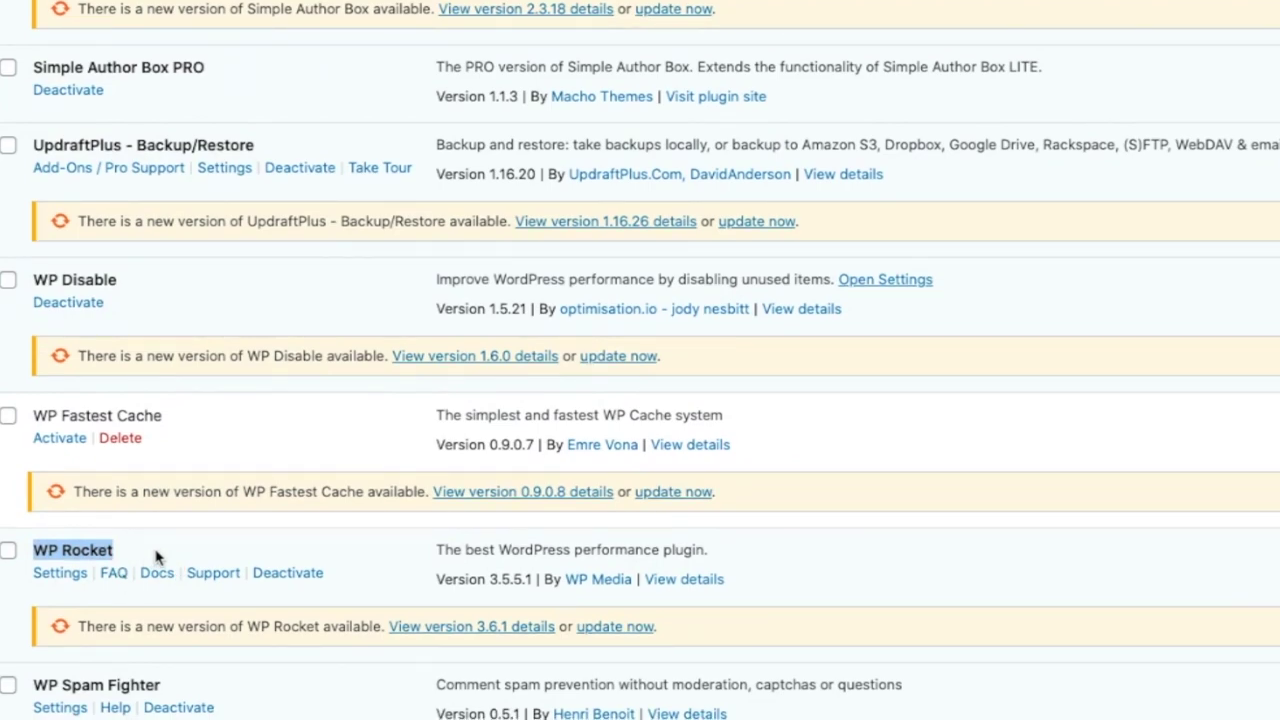
left_click(60, 573)
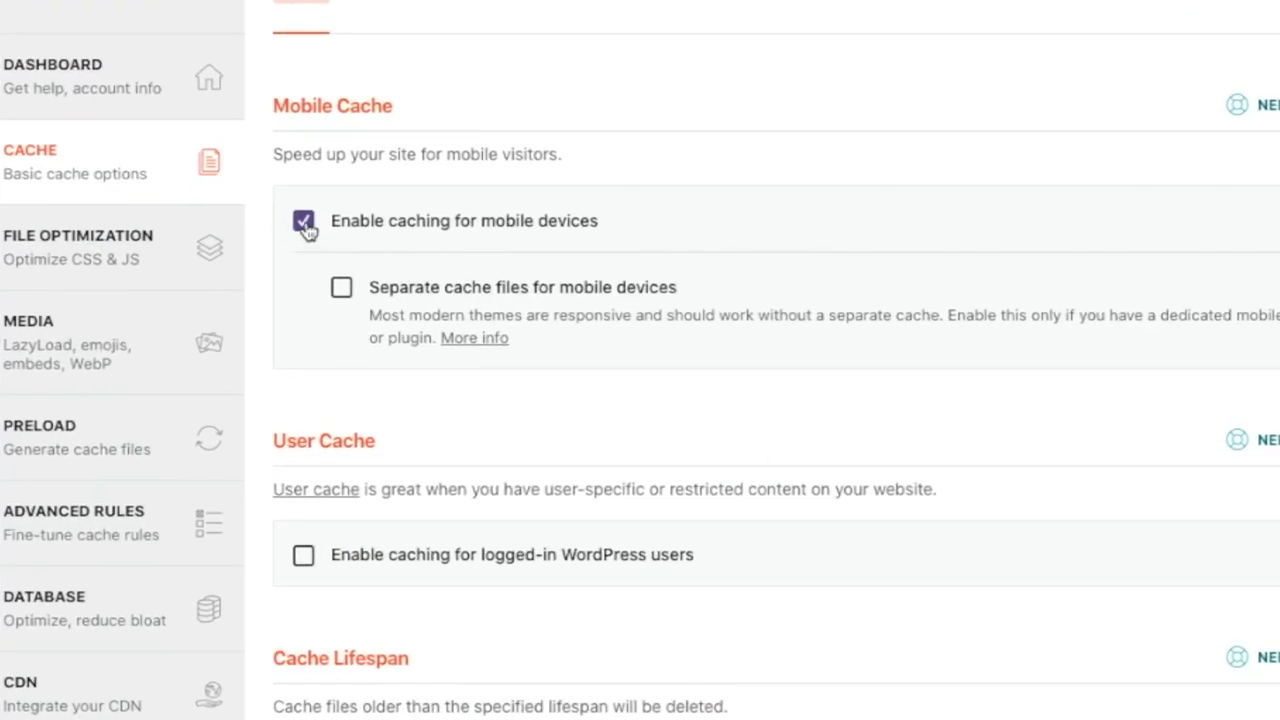
Uncheck WP Rocket's mobile-device caching, then Minify HTML and Optimize Google Fonts under File Optimization
left_click(305, 224)
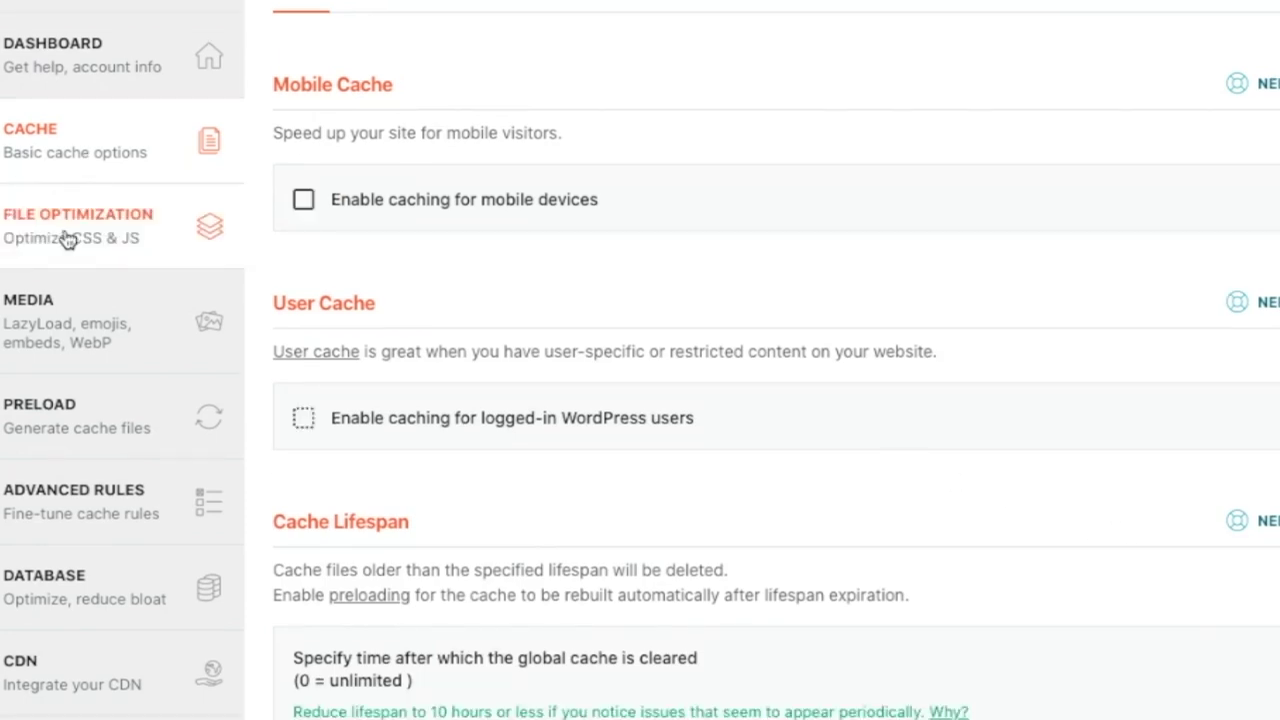
left_click(66, 237)
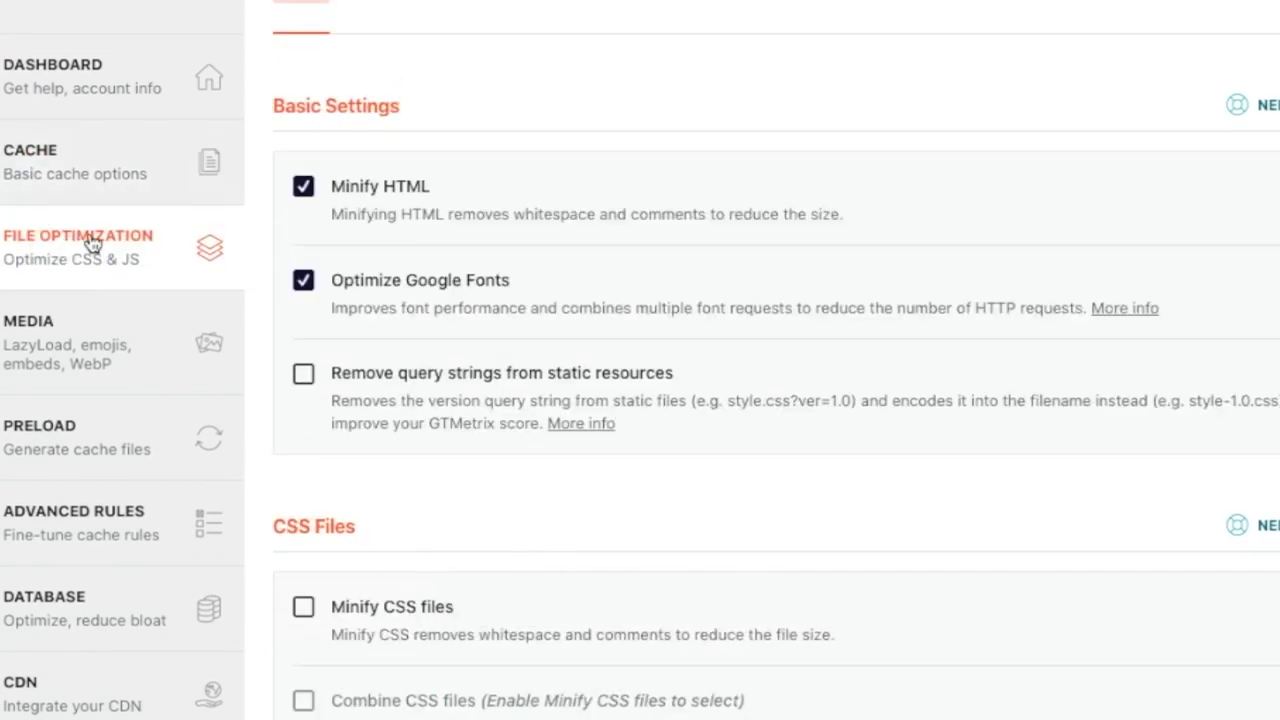
left_click(304, 189)
left_click(305, 282)
scroll(371, 364, "down", 5)
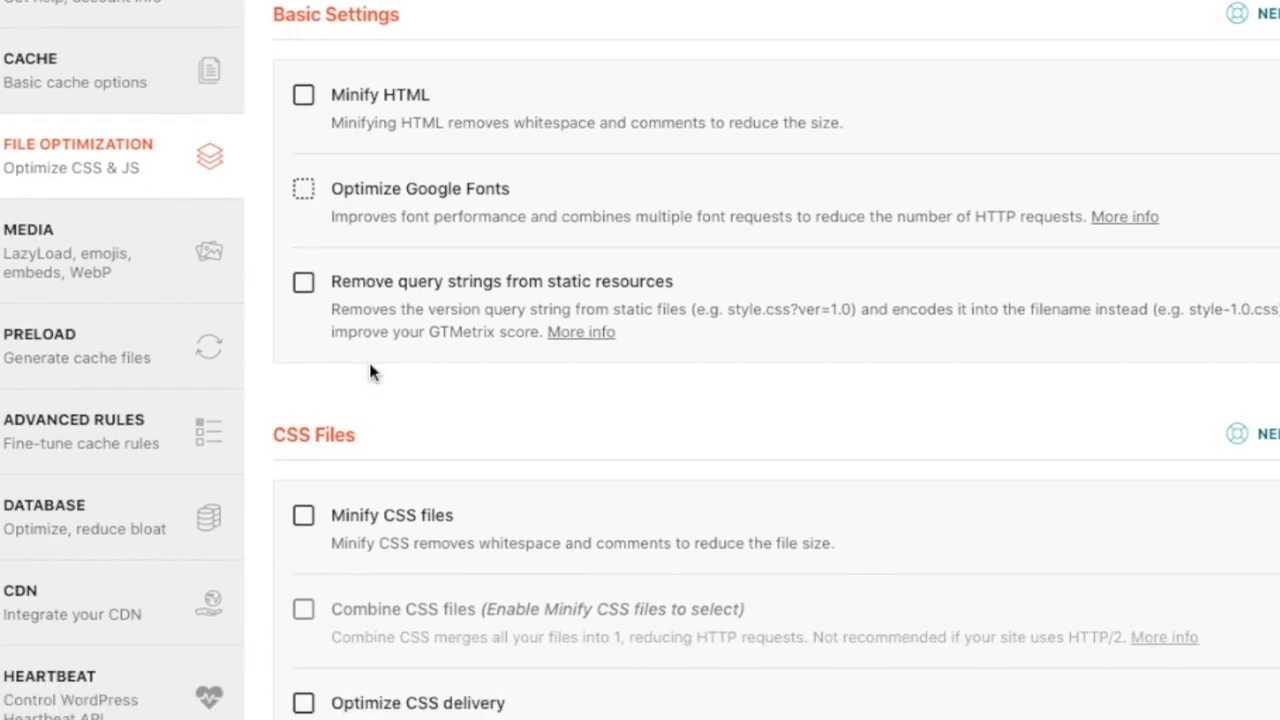
scroll(371, 364, "down", 3)
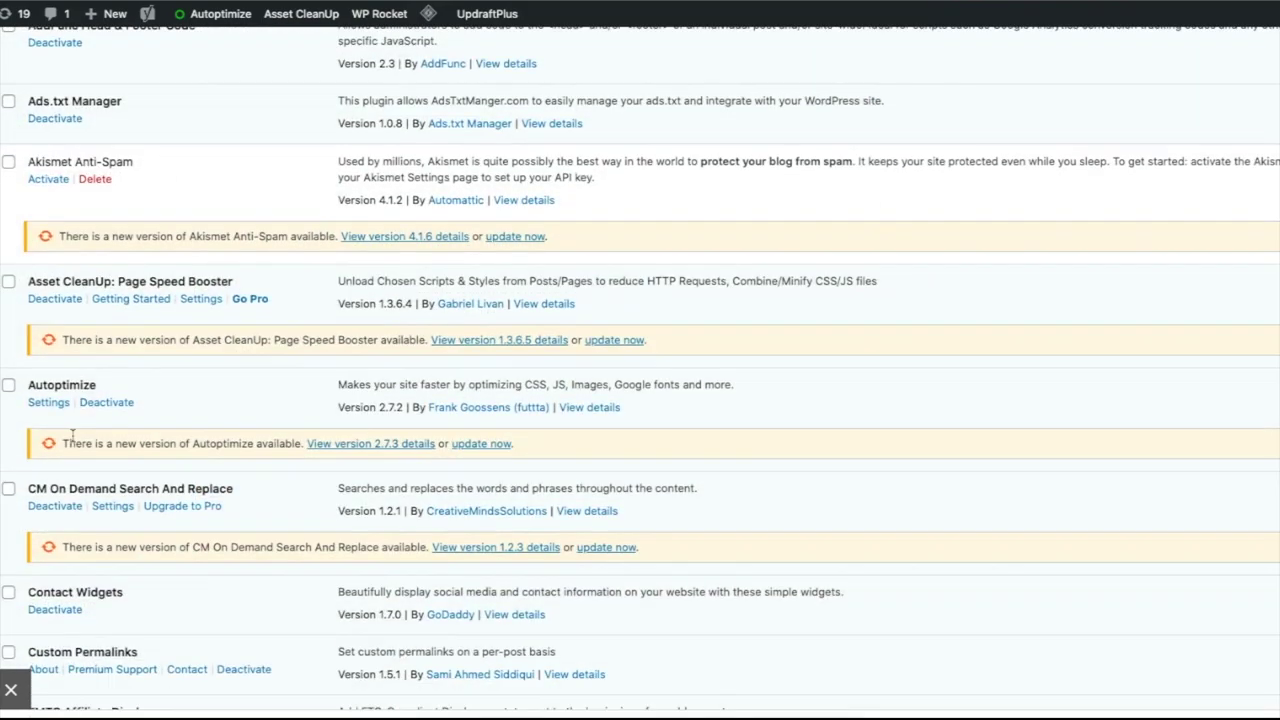
Uncheck Optimize JavaScript Code in Autoptimize's settings
left_click(52, 404)
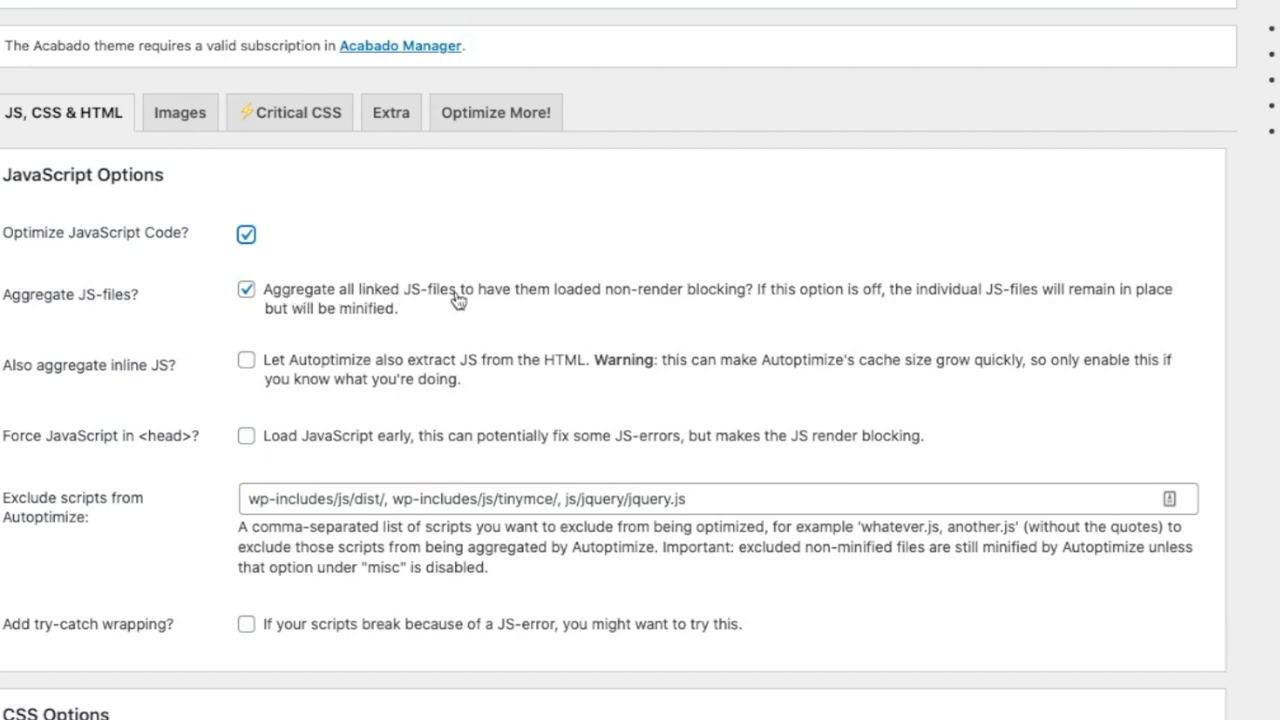
left_click(246, 236)
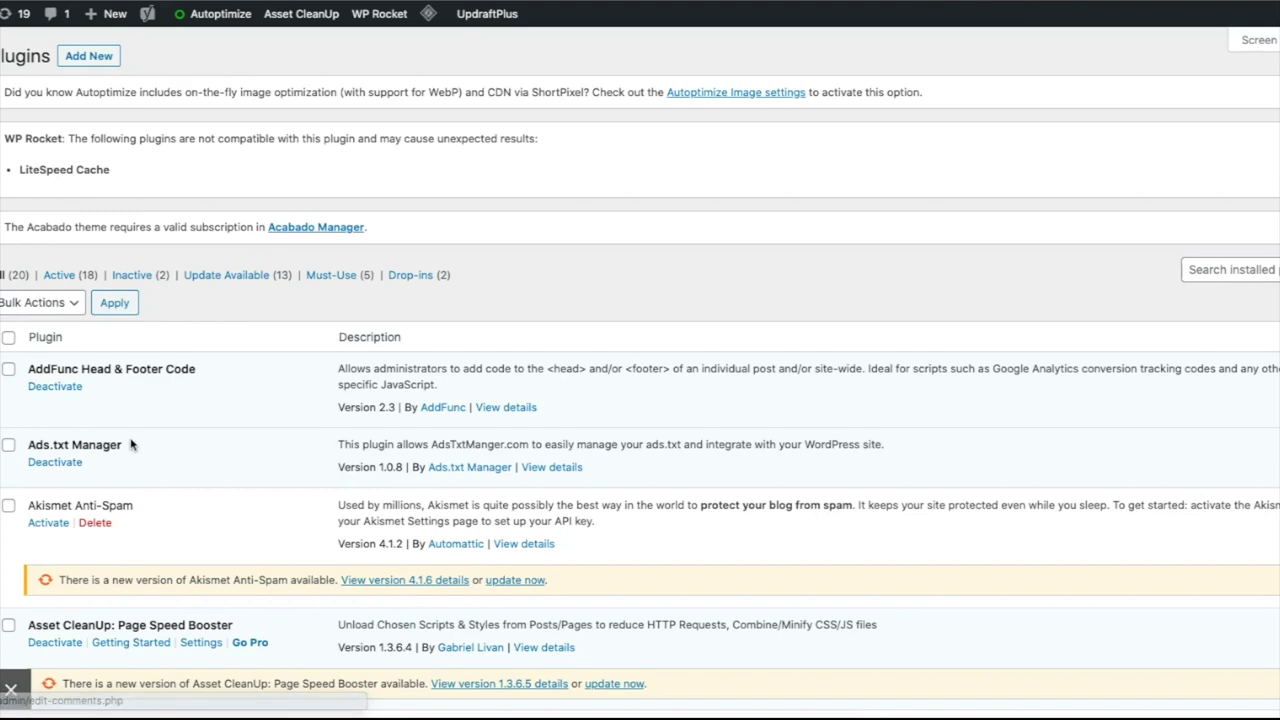
scroll(131, 446, "down", 5)
scroll(127, 460, "down", 2)
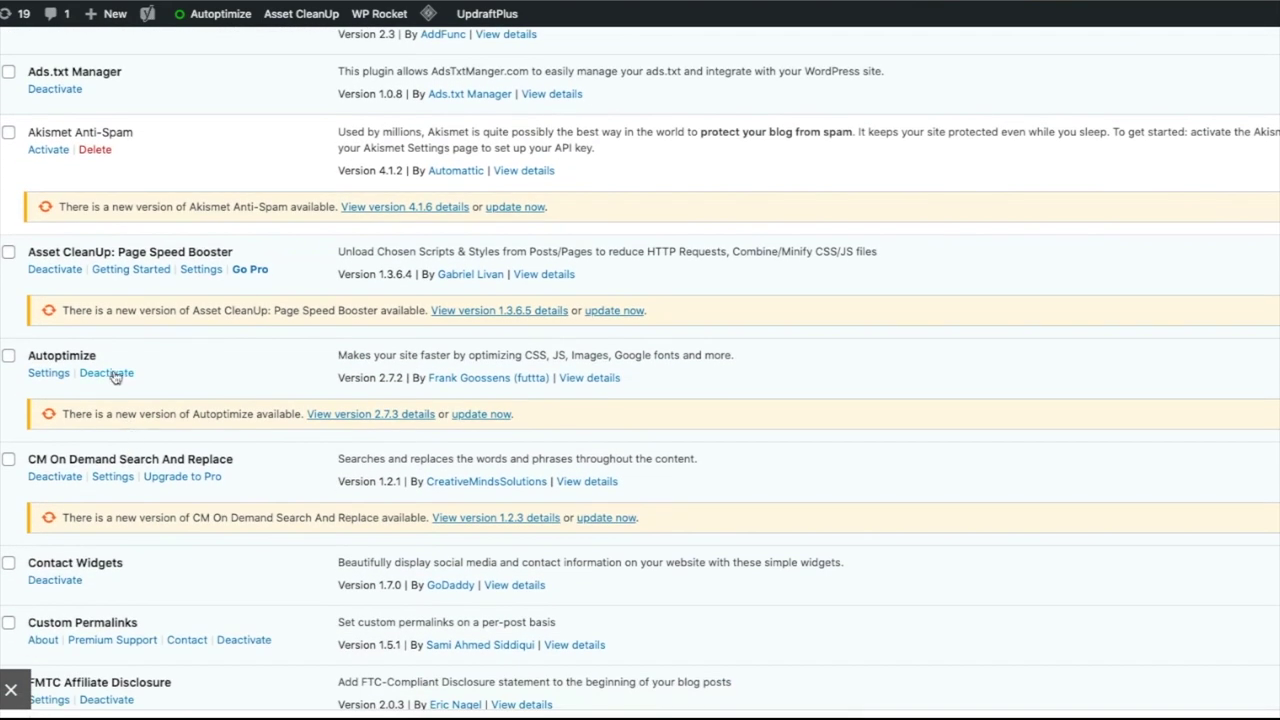
Deactivate the Autoptimize and LiteSpeed Cache plugins
left_click(114, 373)
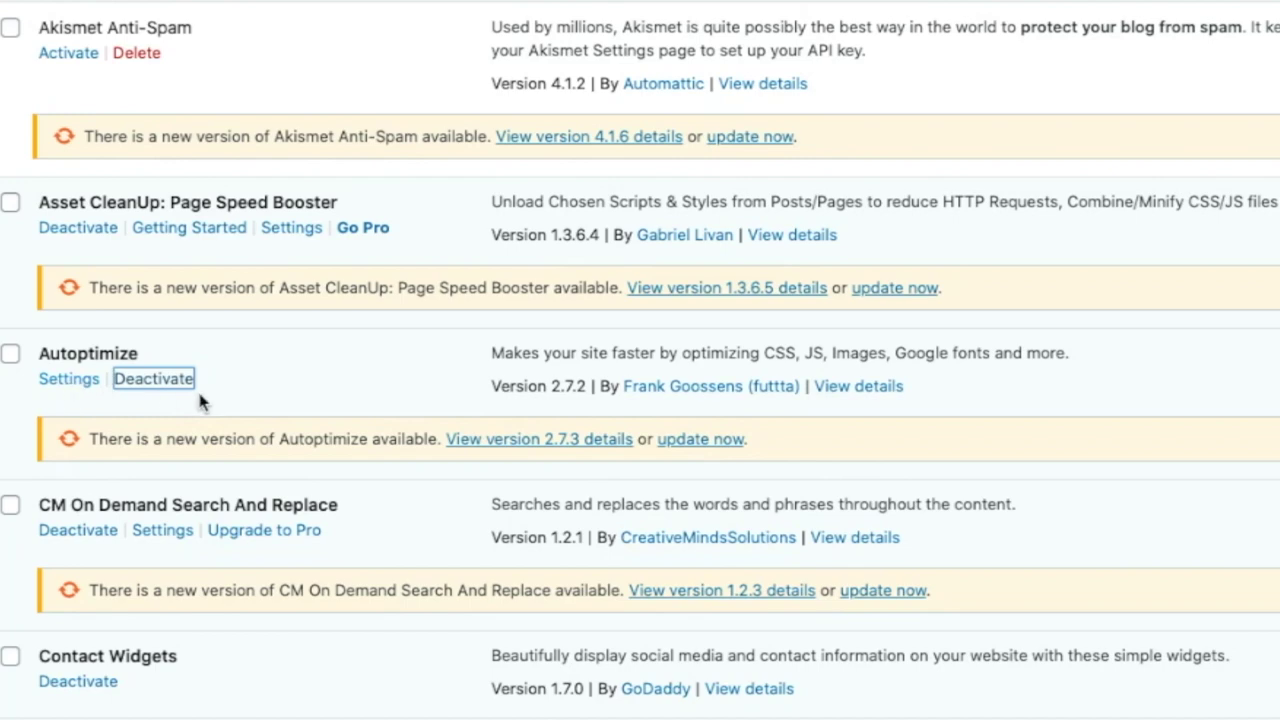
scroll(250, 205, "down", 10)
left_click(84, 162)
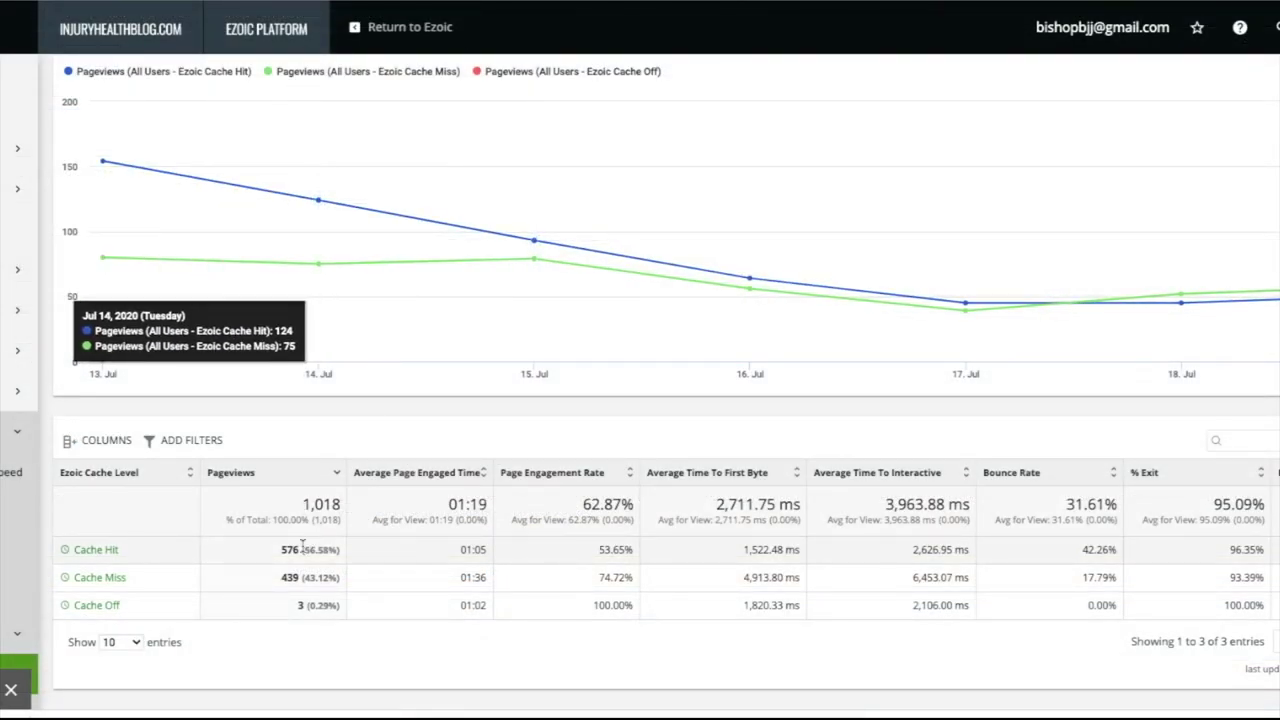
Leave the caching report and go to Ezoic's Speed settings listing Caching and Site Speed Accelerator
scroll(145, 560, "up", 1)
scroll(145, 560, "up", 1)
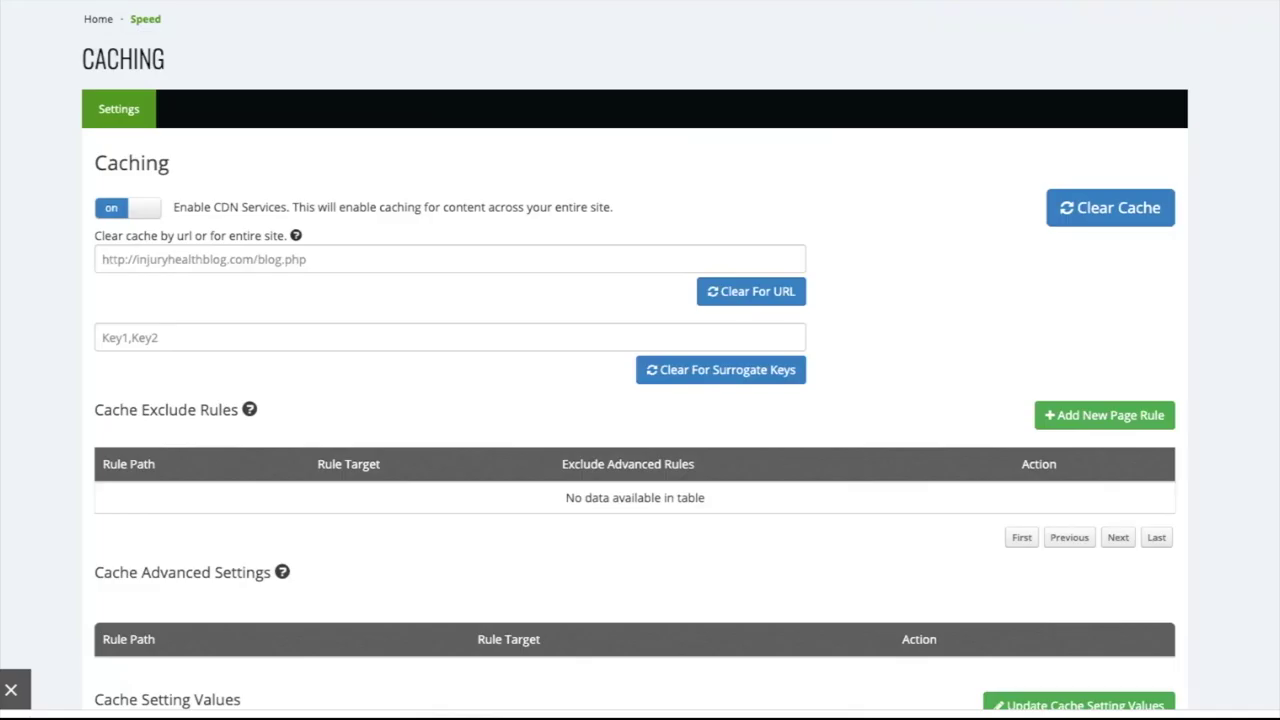
scroll(306, 300, "down", 3)
scroll(280, 180, "up", 4)
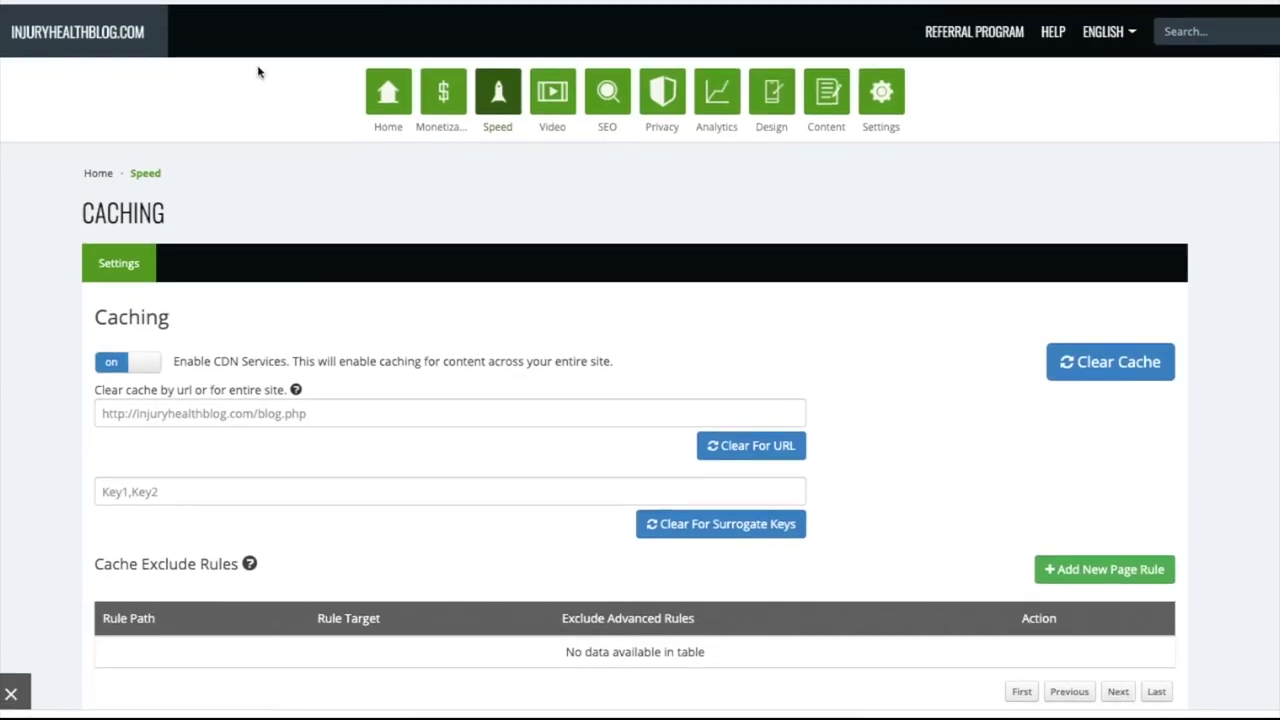
left_click(513, 90)
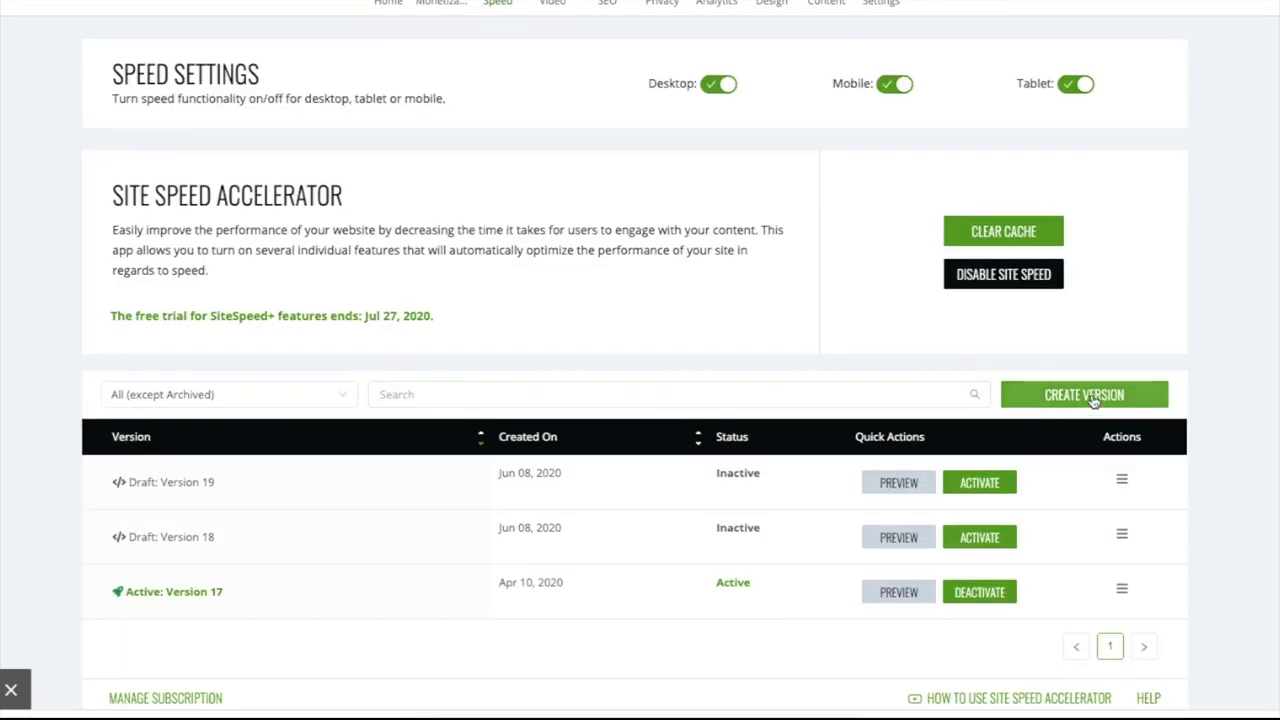
Create a new Site Speed version and load its truthorfiction.com preview in an incognito window
left_click(1090, 395)
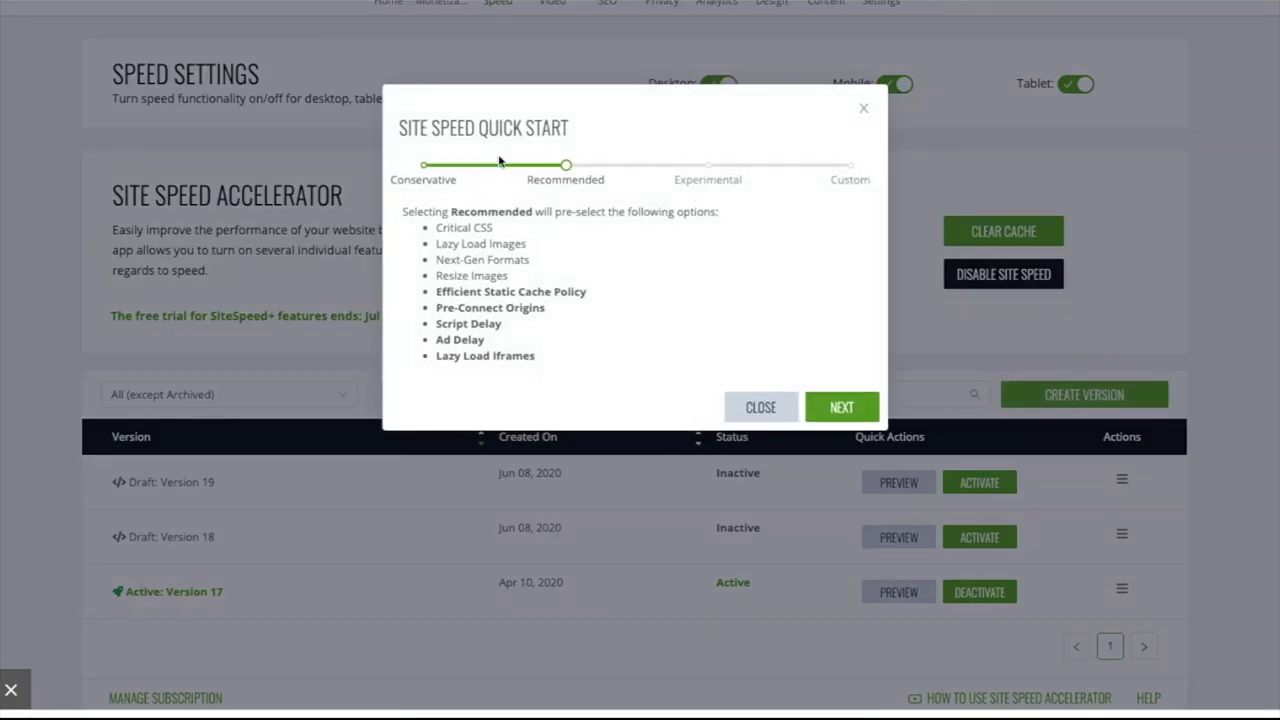
left_click(786, 420)
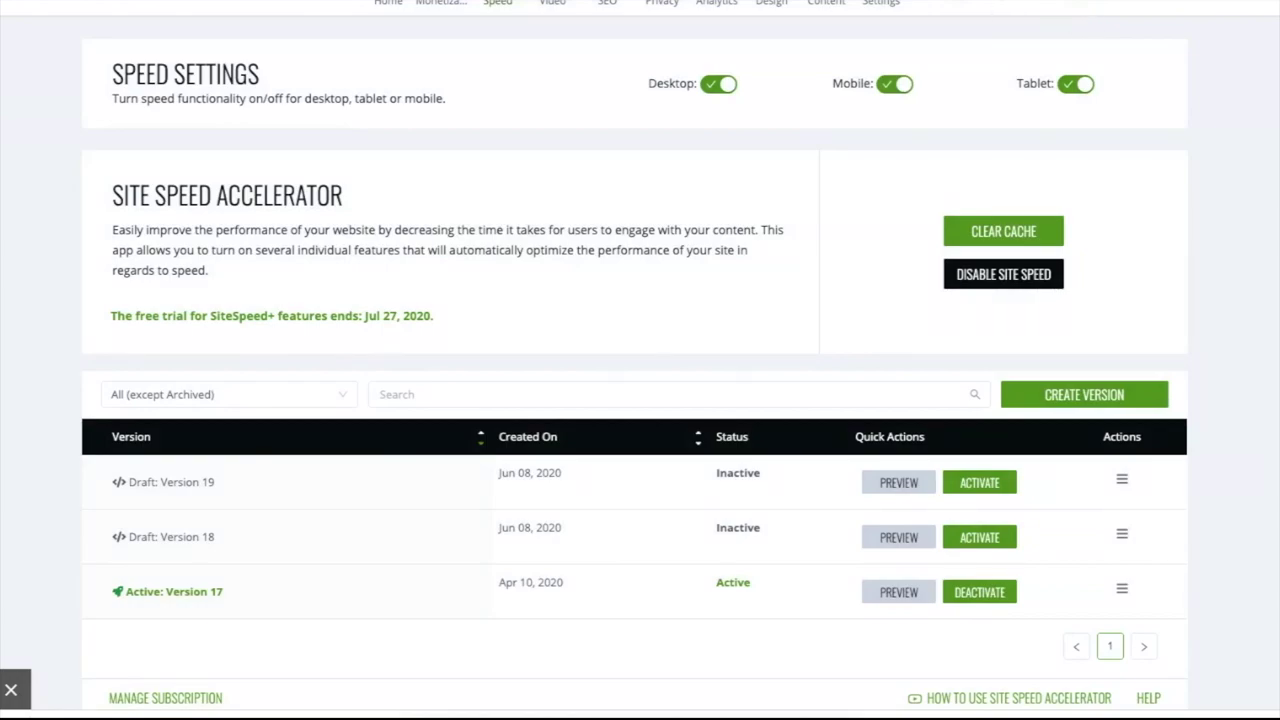
left_click(891, 452)
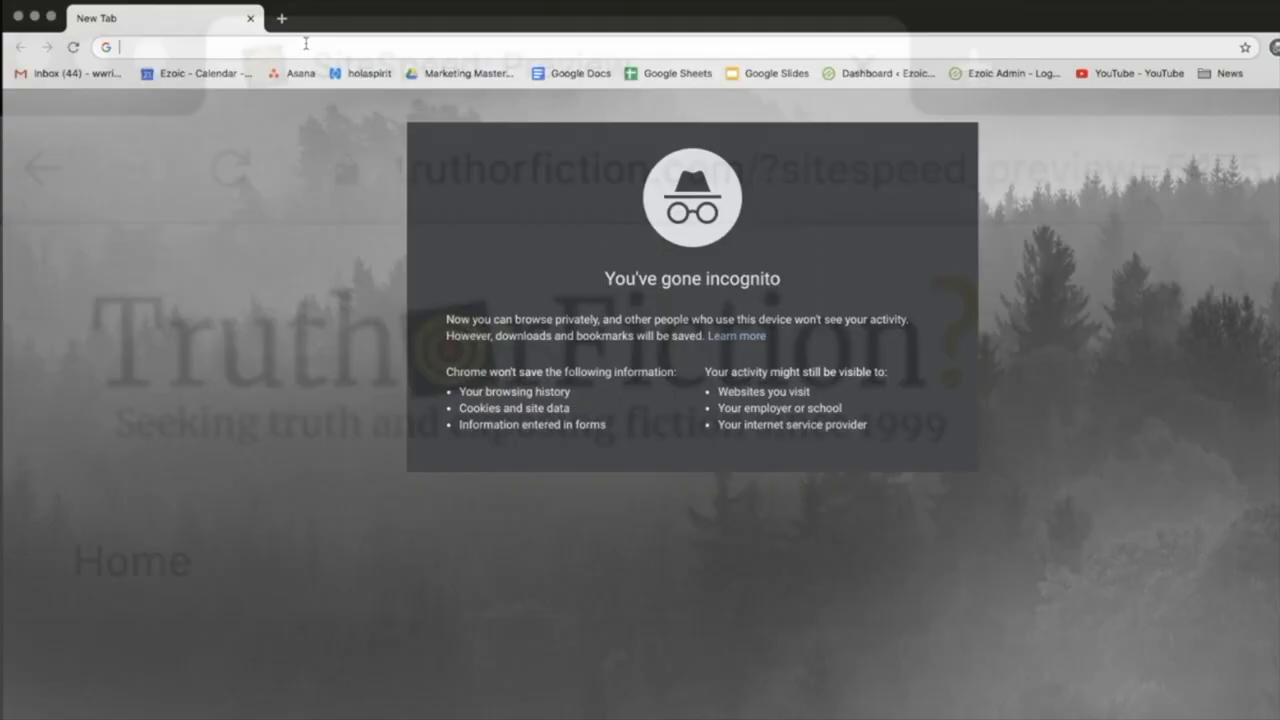
key("Return")
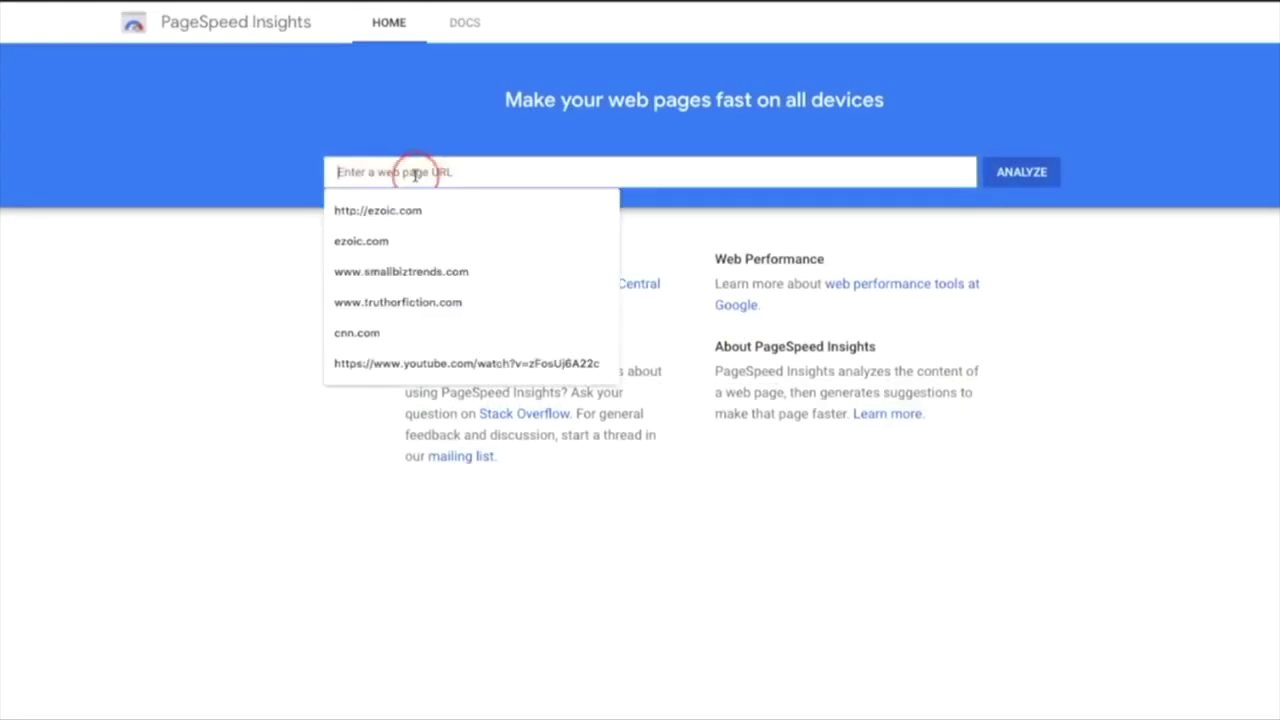
Analyze the sitespeed_preview=5475 preview URL in PageSpeed Insights
type("https://www.truthorfiction.com/?sitespeed_preview=5475")
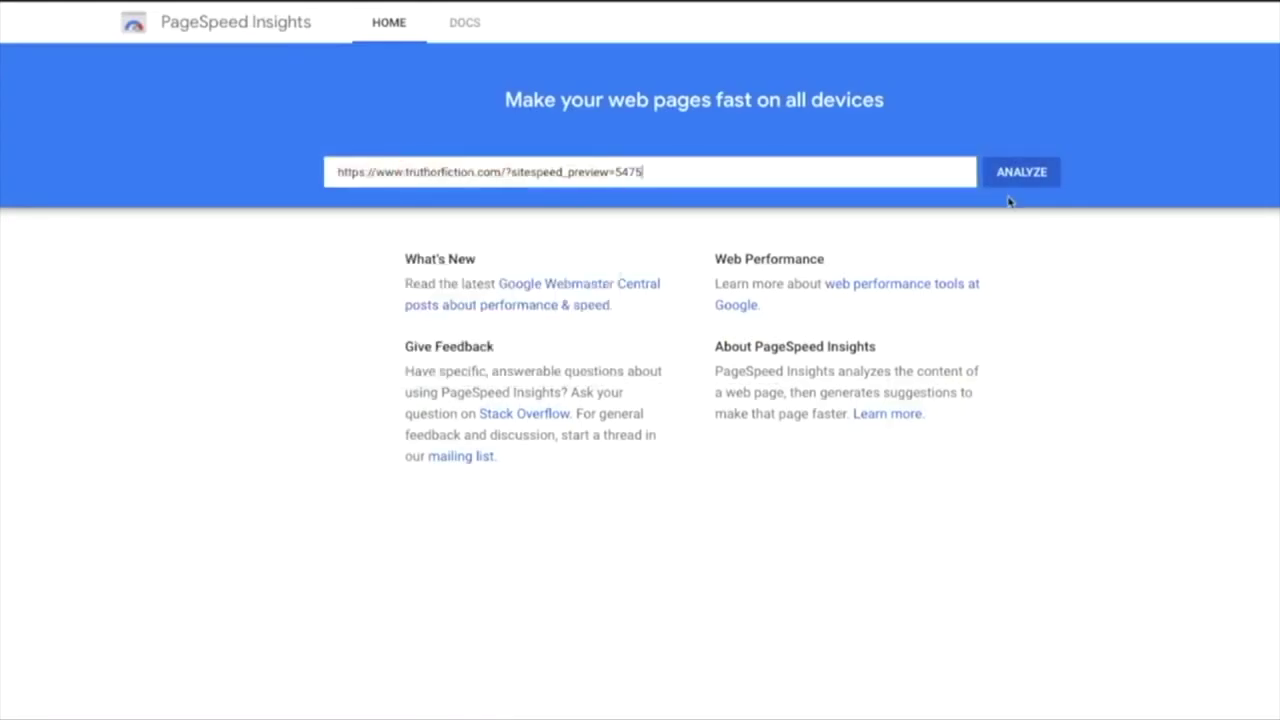
left_click(1033, 177)
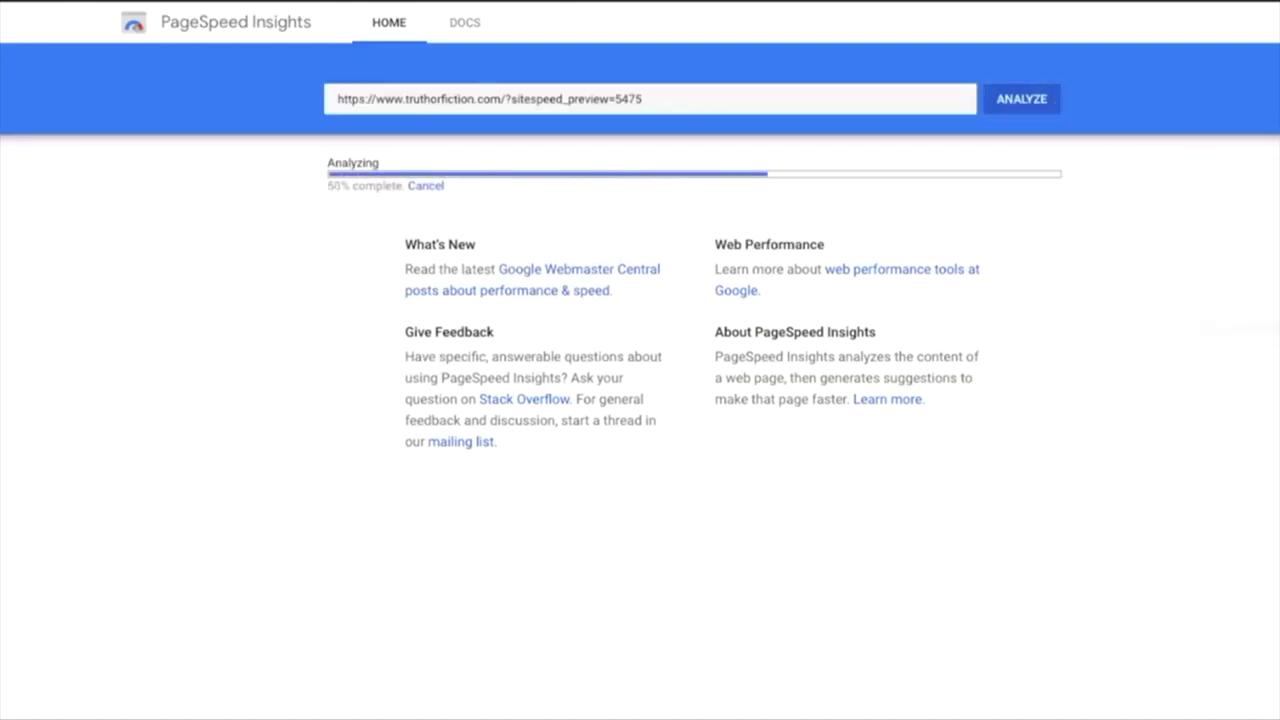